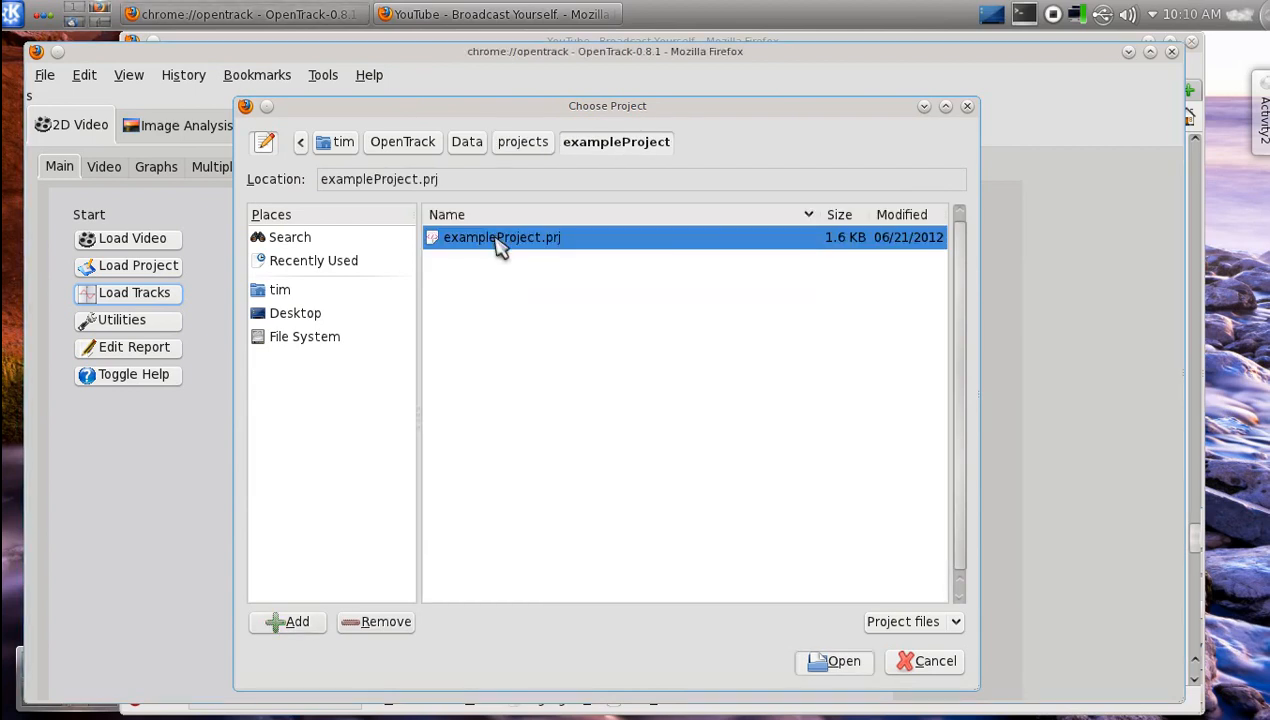
- Load the project file exampleProject.prj and continue from the track editor to the viewer
double_click(500, 240)
double_click(497, 240)
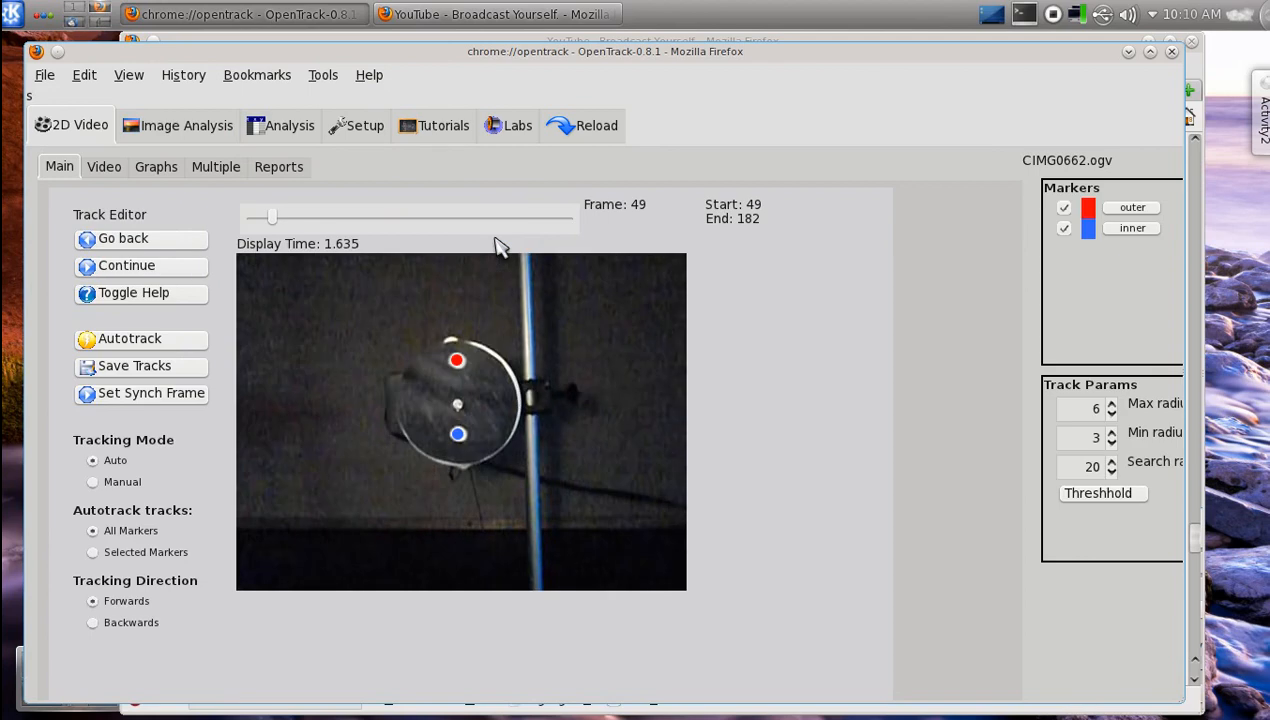
left_click(188, 270)
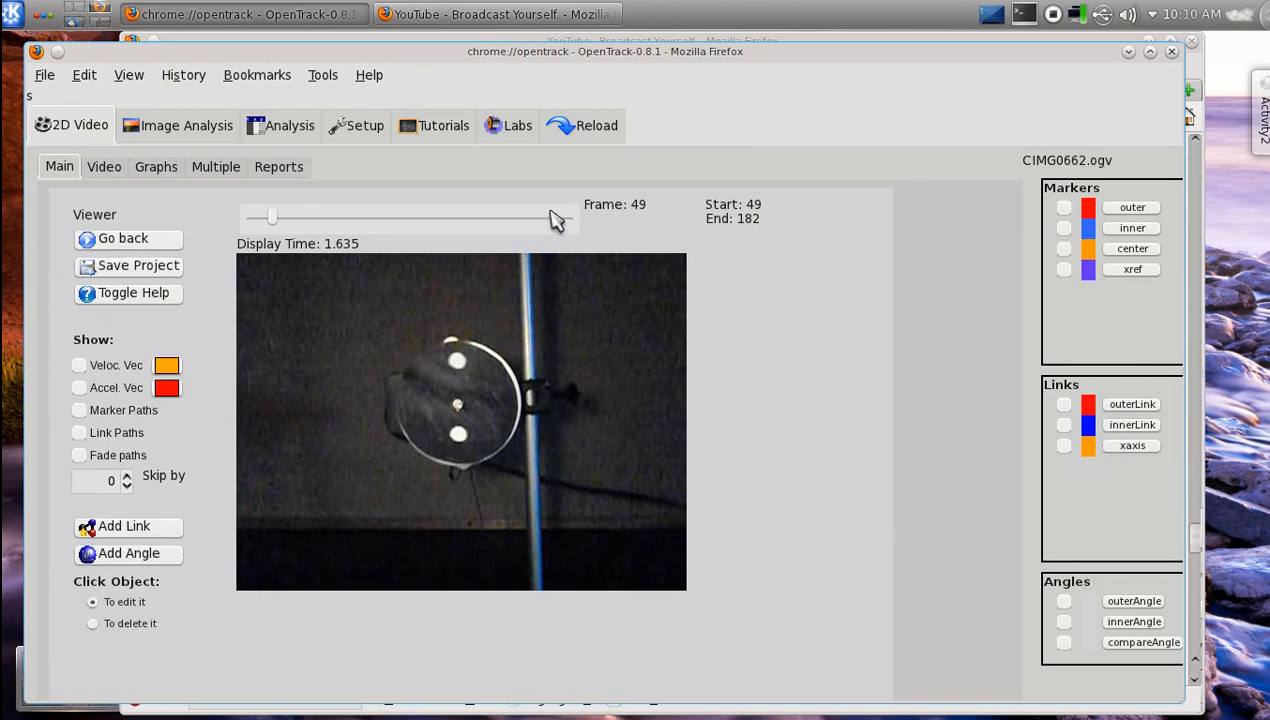
- Plot only X Position and Y Position graphs for the outer and inner markers
left_click(160, 170)
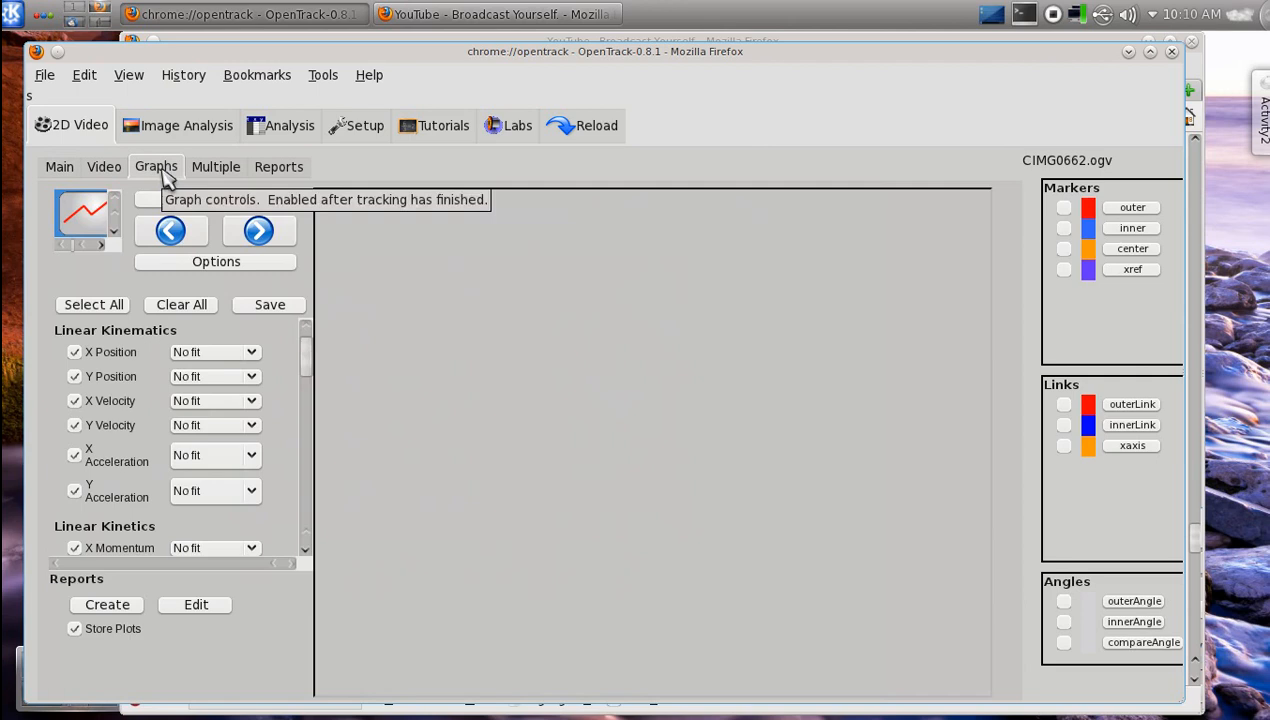
left_click(1064, 208)
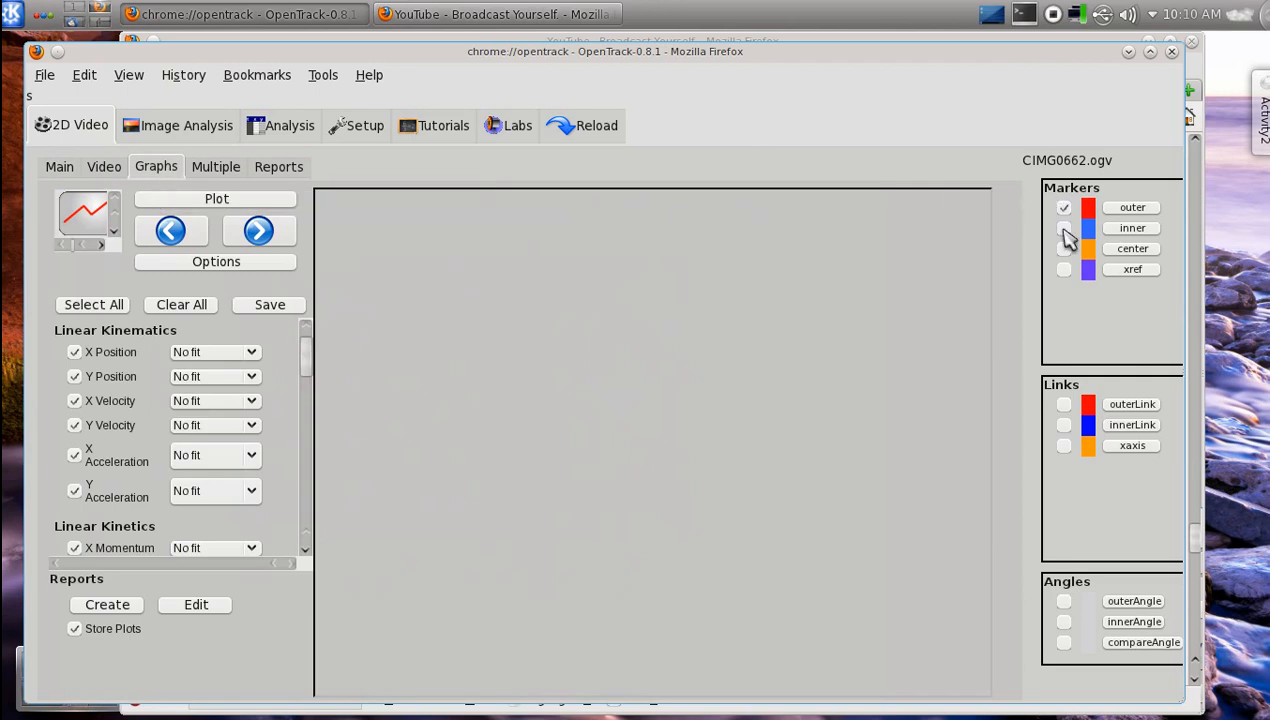
left_click(1064, 228)
left_click(203, 308)
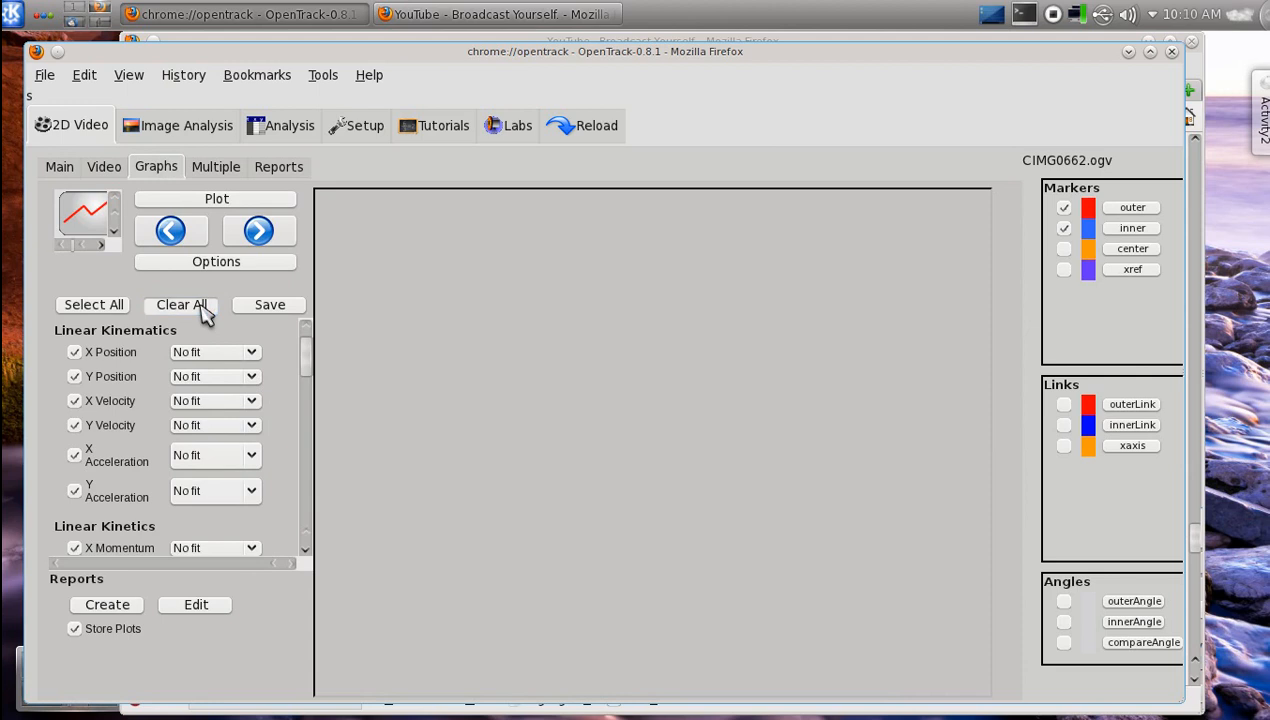
left_click(75, 352)
left_click(75, 376)
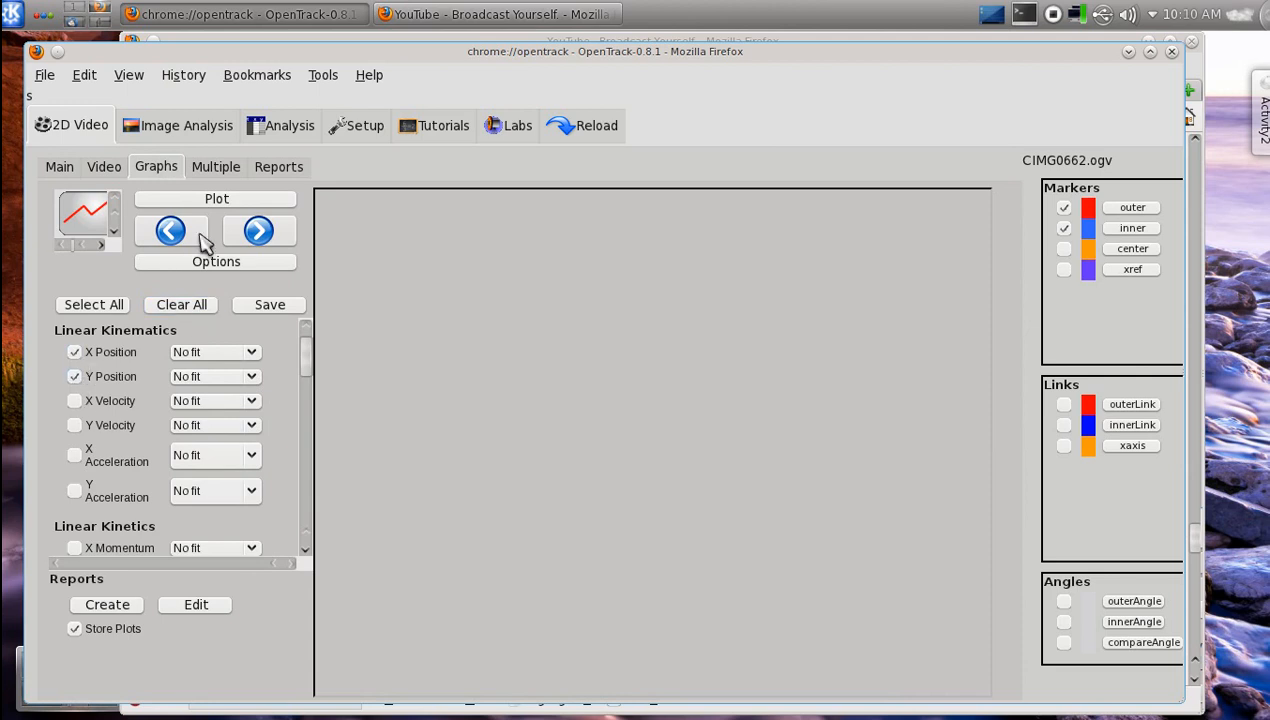
left_click(235, 205)
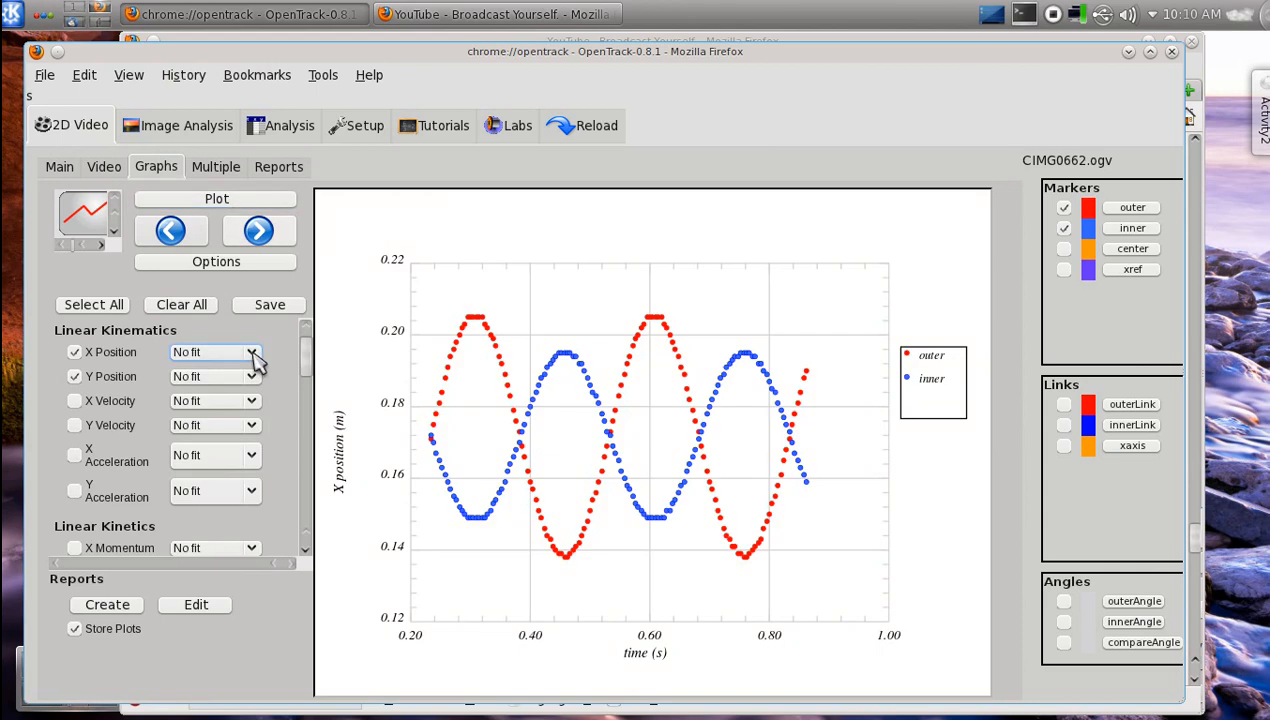
- Review the fit types offered for X Position and the style settings of the outer series' data points
left_click(253, 357)
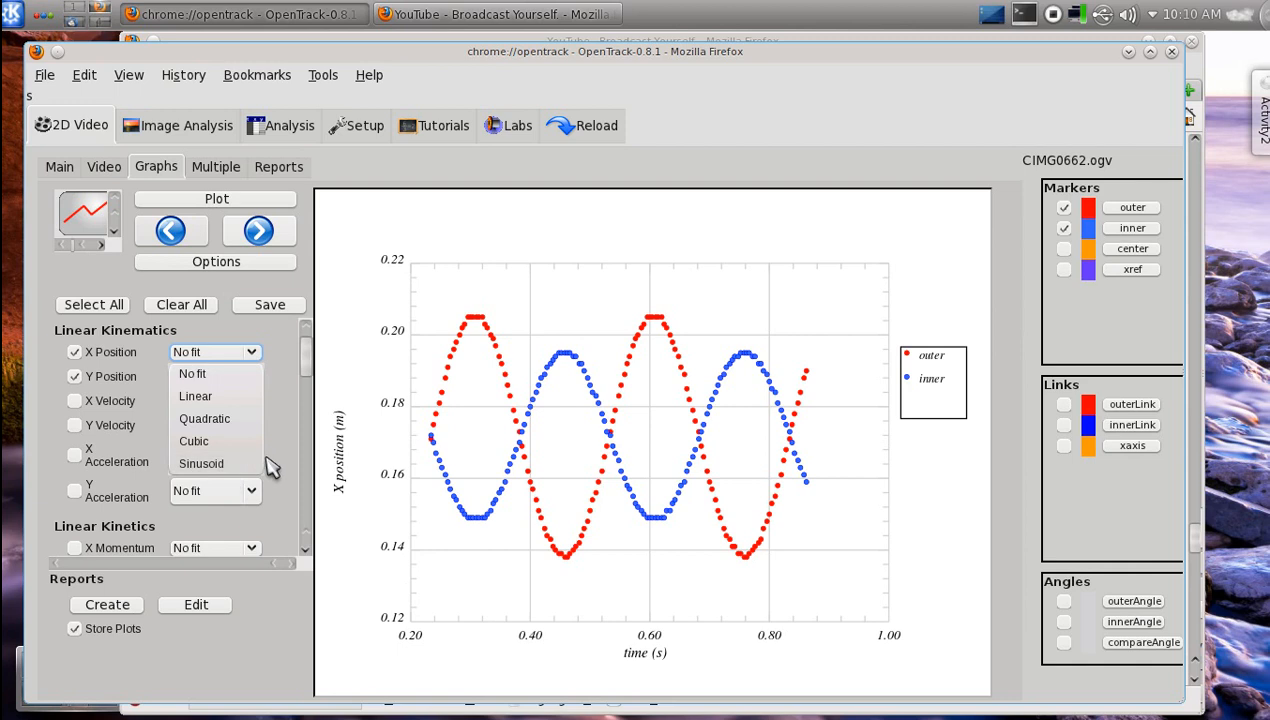
left_click(278, 340)
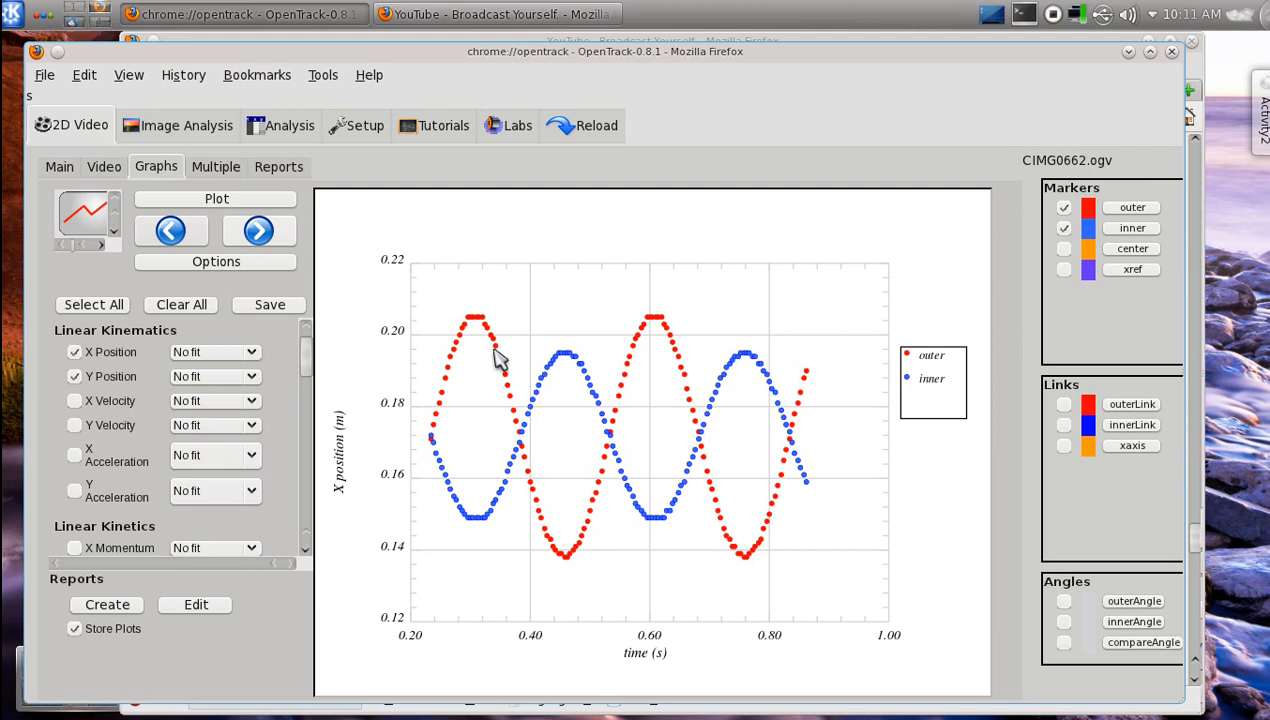
mouse_move(499, 356)
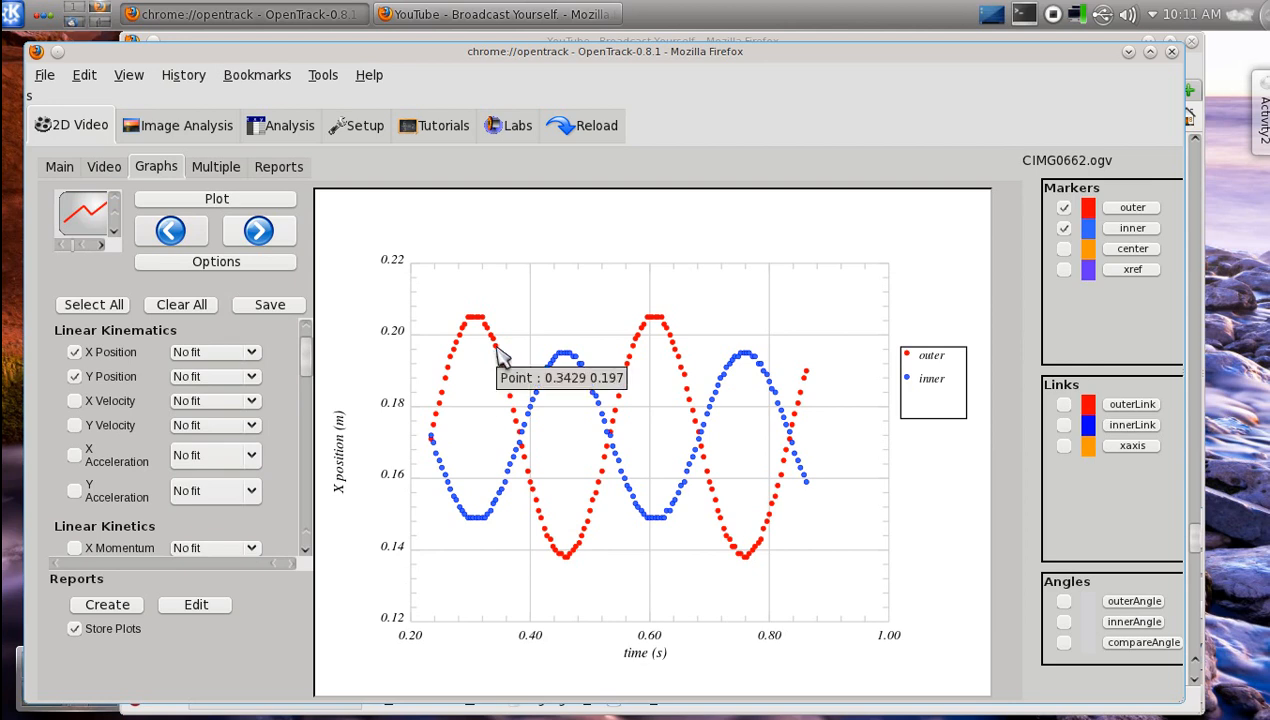
left_click(499, 356)
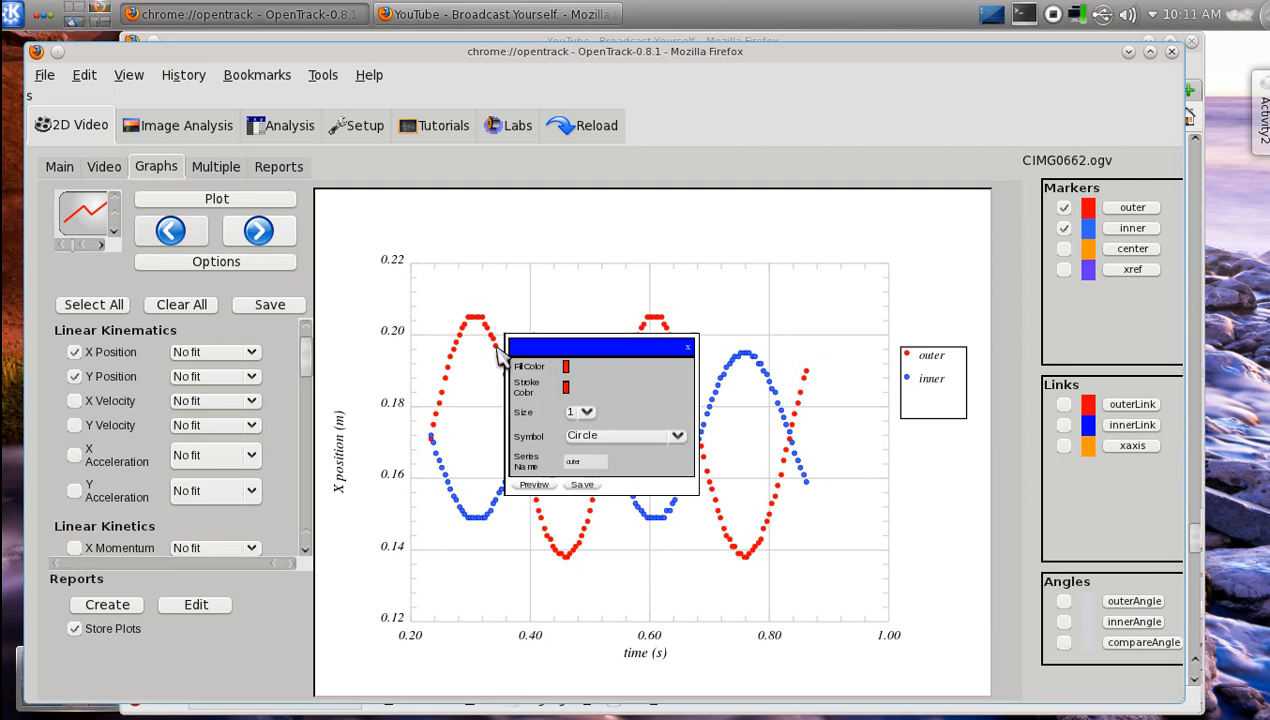
left_click(591, 358)
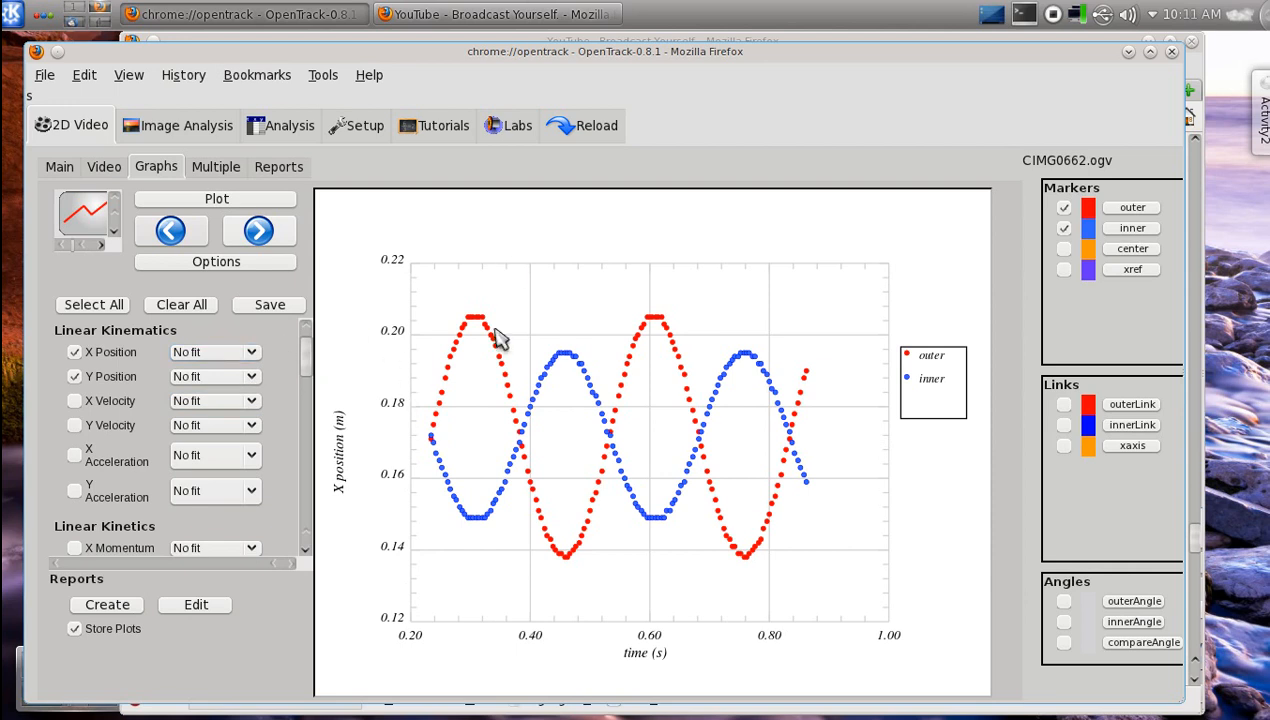
- View the Y position graph, and limit the graph range to end at 30 with Show by Frame turned off
left_click(277, 242)
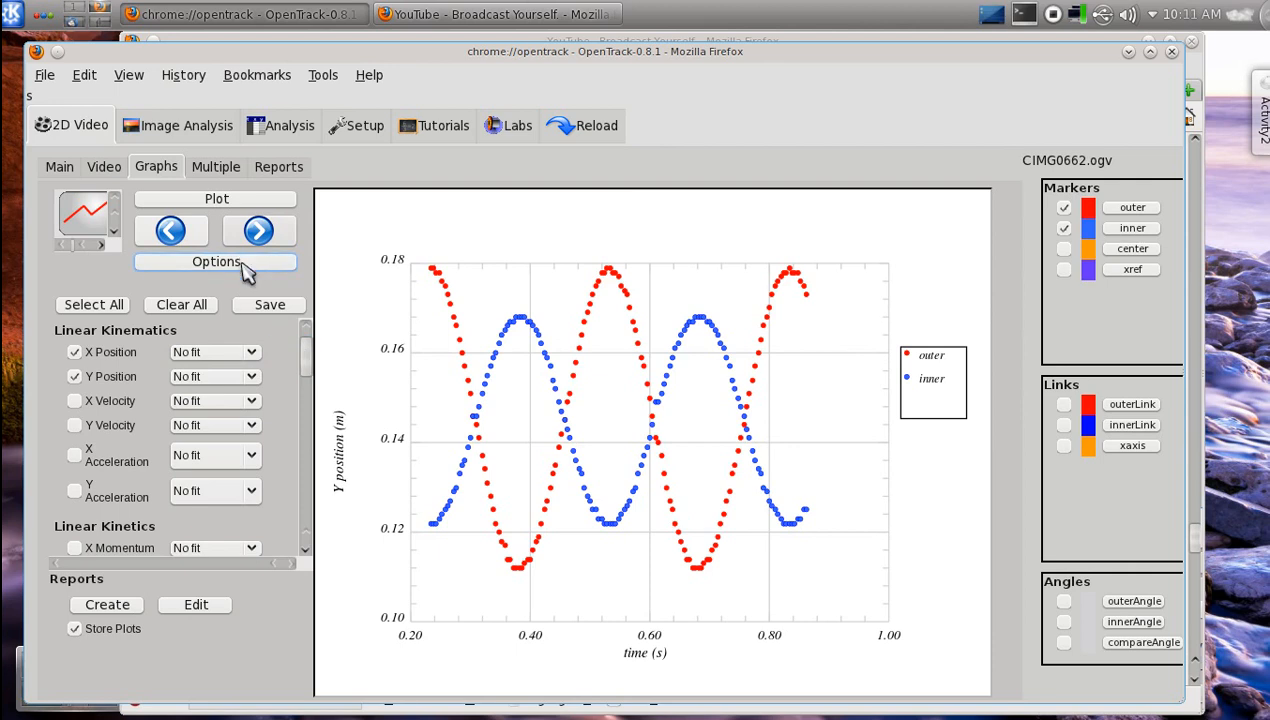
left_click(245, 271)
left_click_drag(624, 168, 763, 162)
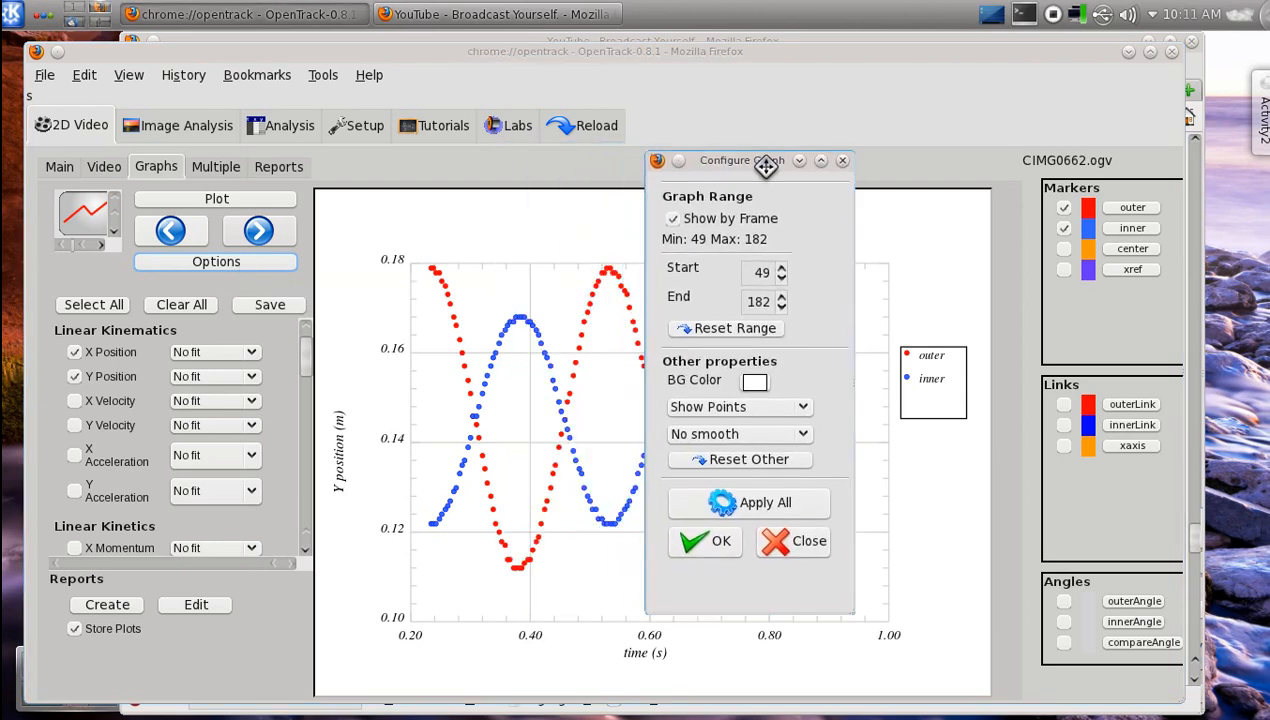
left_click(670, 216)
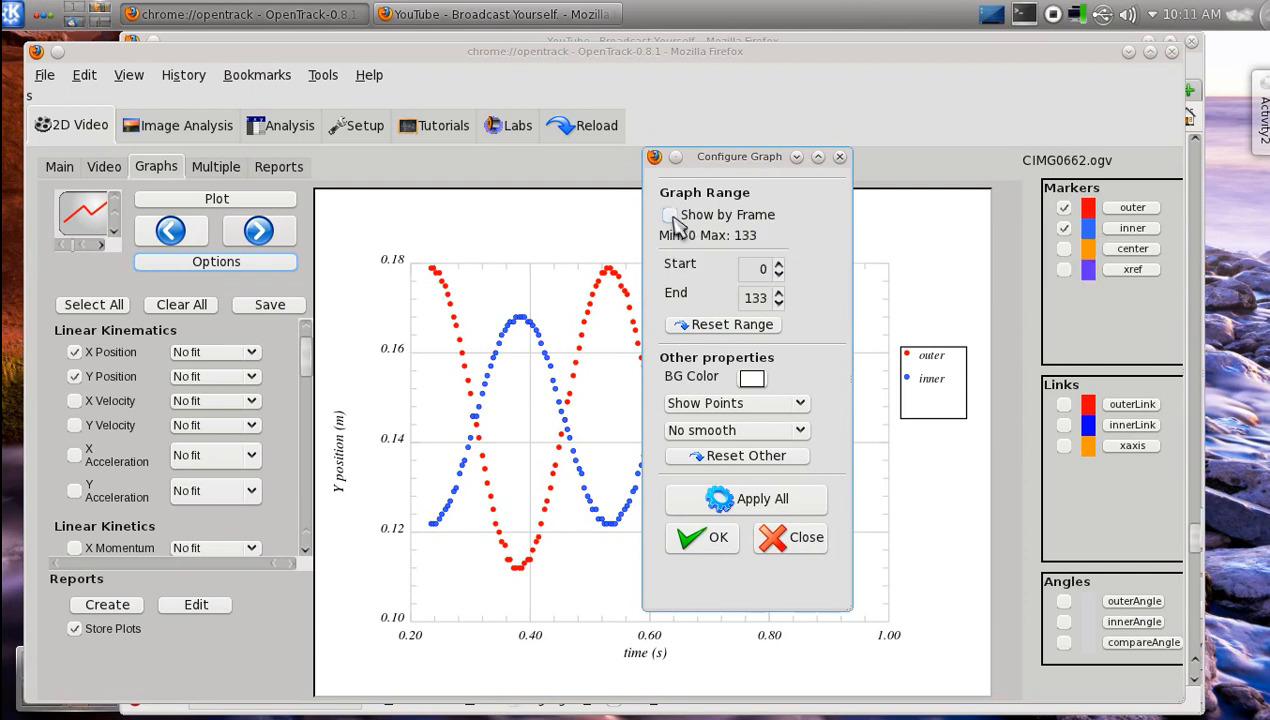
left_click(669, 216)
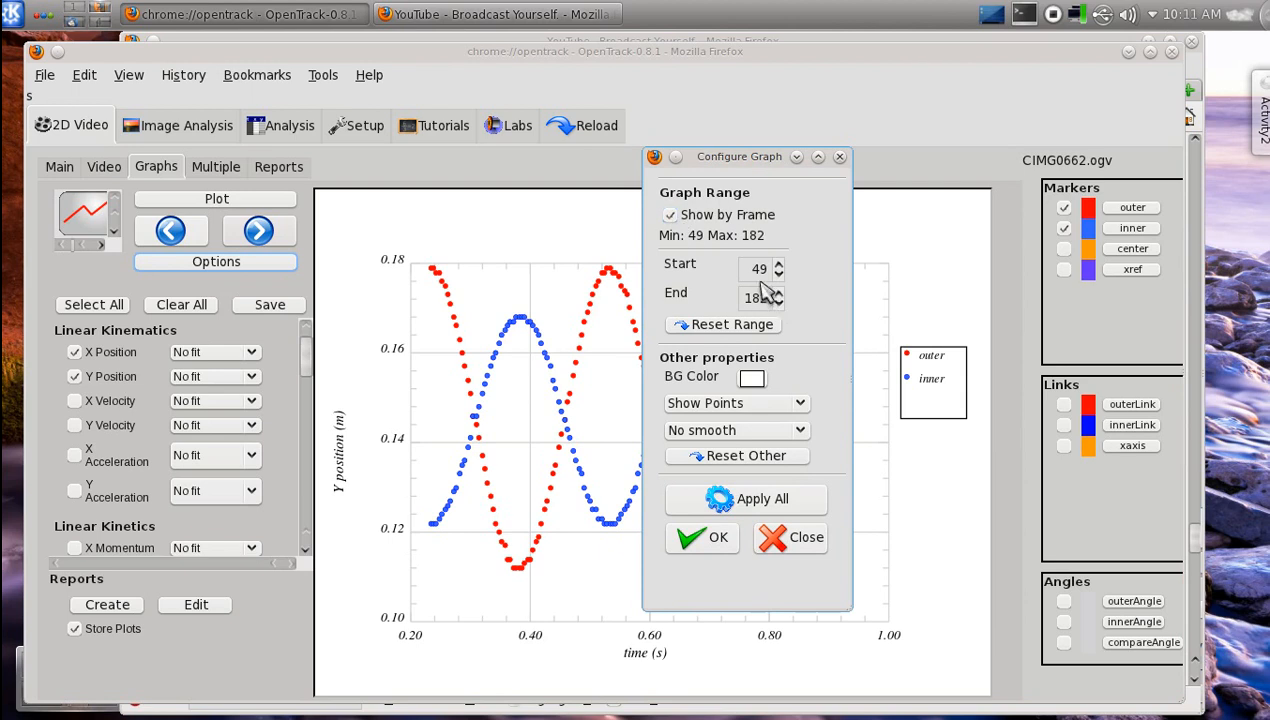
left_click(670, 217)
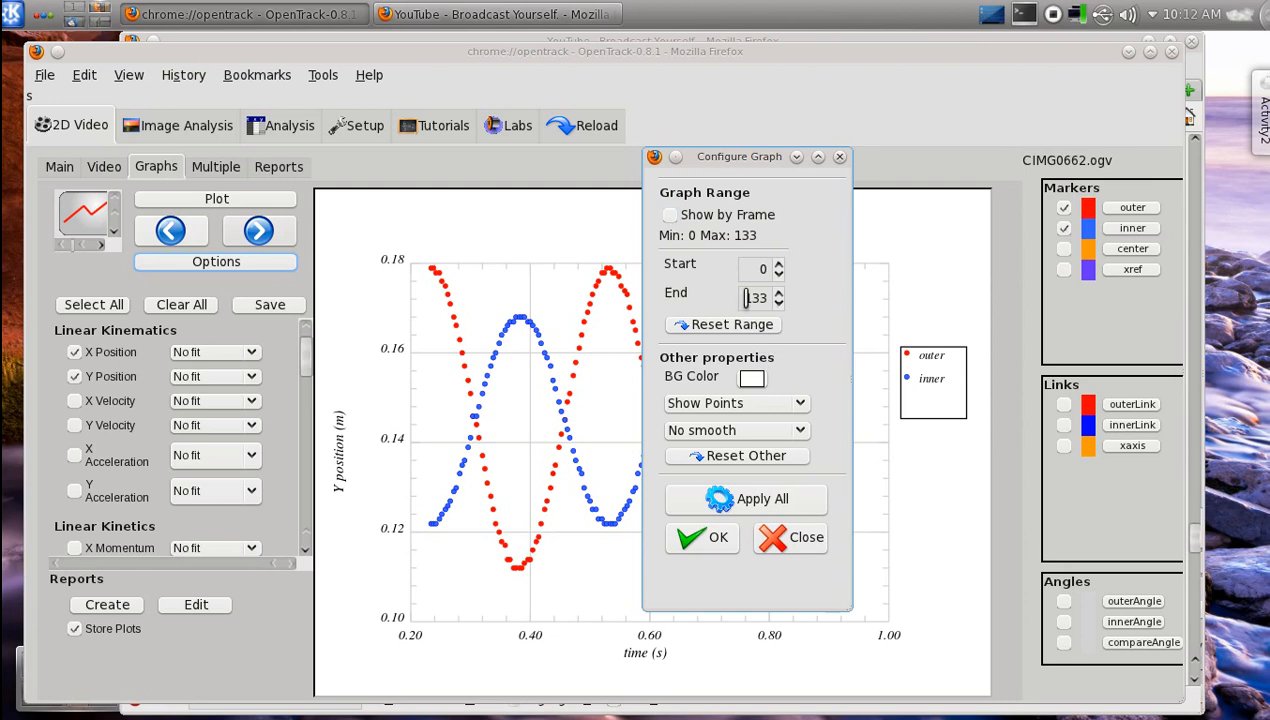
left_click_drag(740, 297, 777, 297)
type("30")
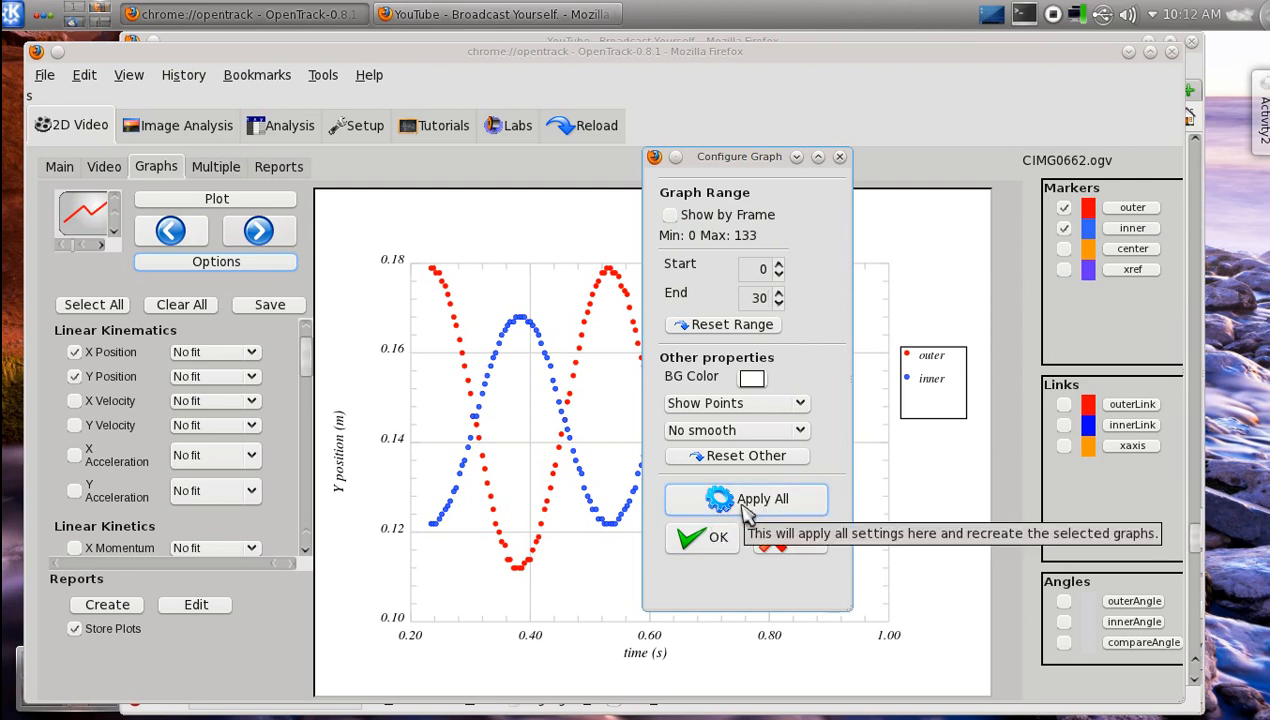
left_click(716, 553)
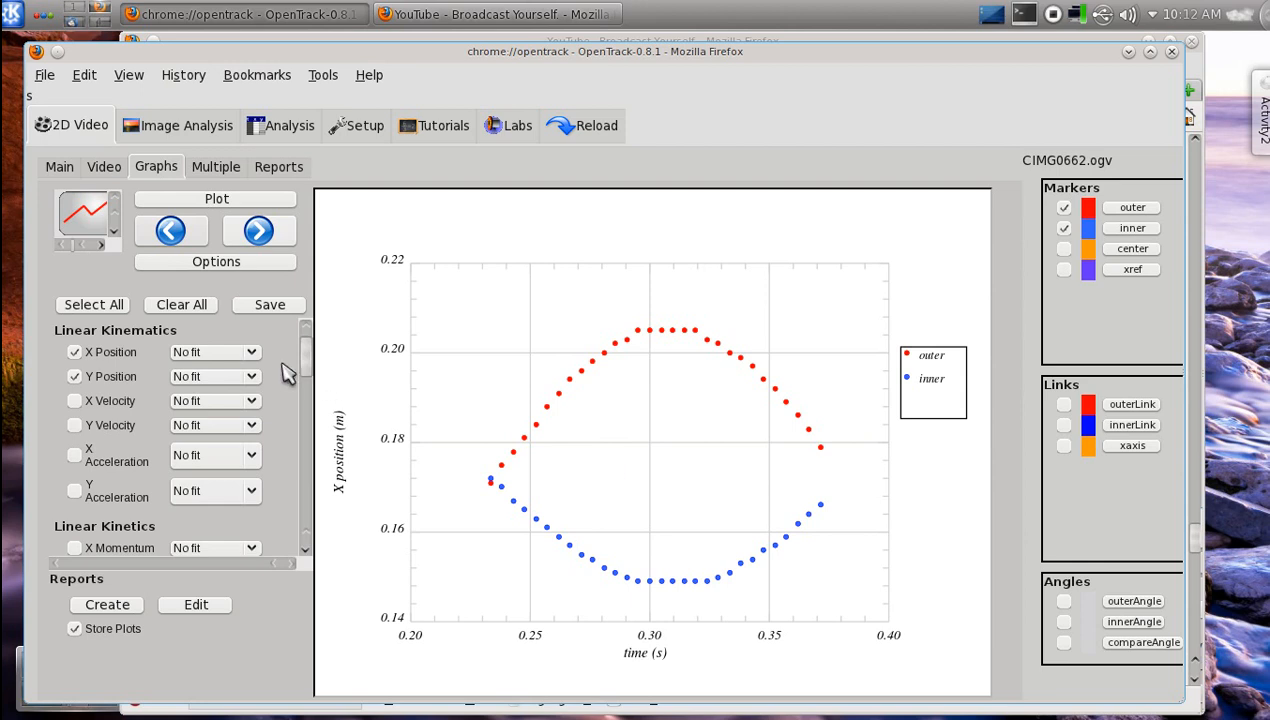
- Apply a Quadratic fit to X Position and Y Position and replot the graphs
left_click(252, 352)
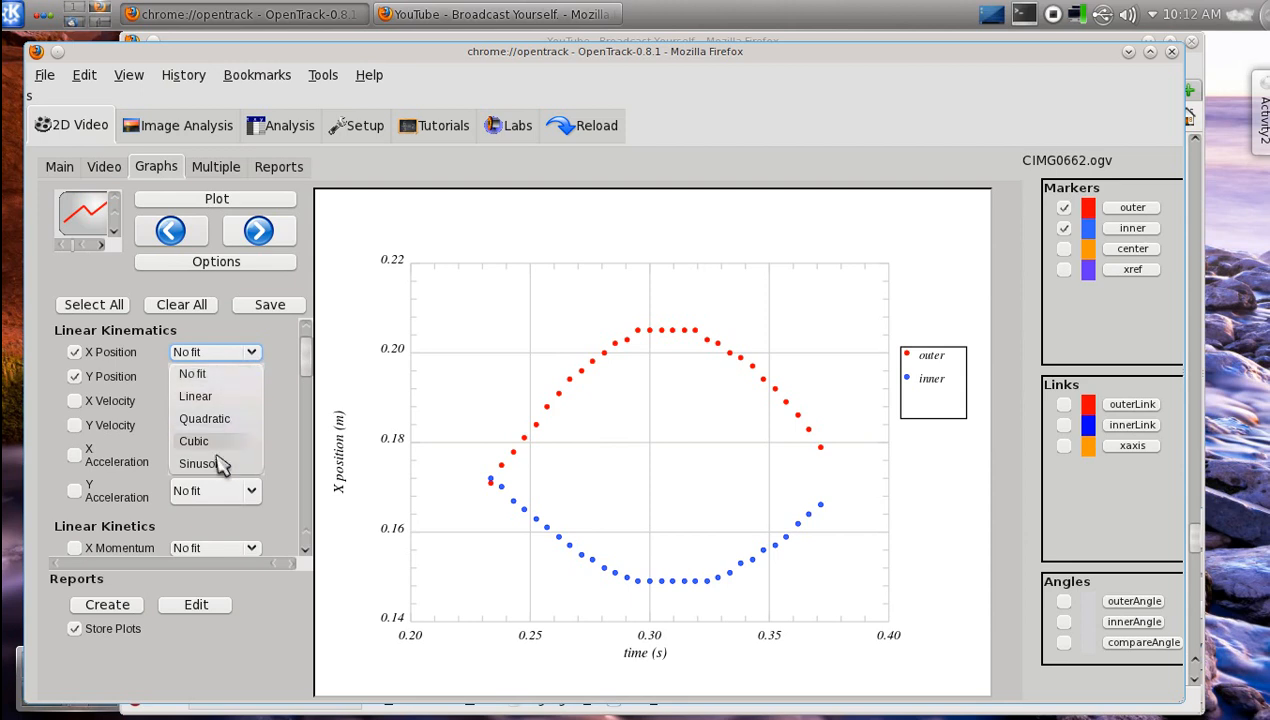
left_click(228, 421)
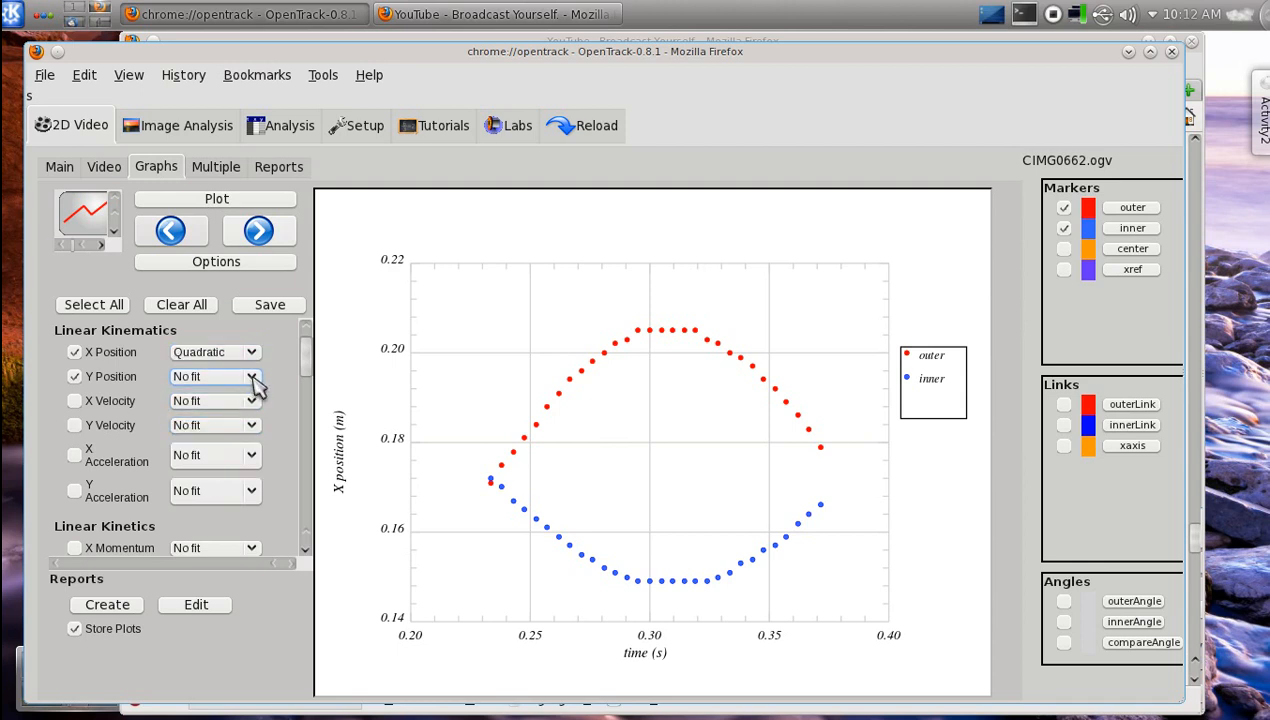
left_click(251, 378)
left_click(221, 447)
left_click(232, 202)
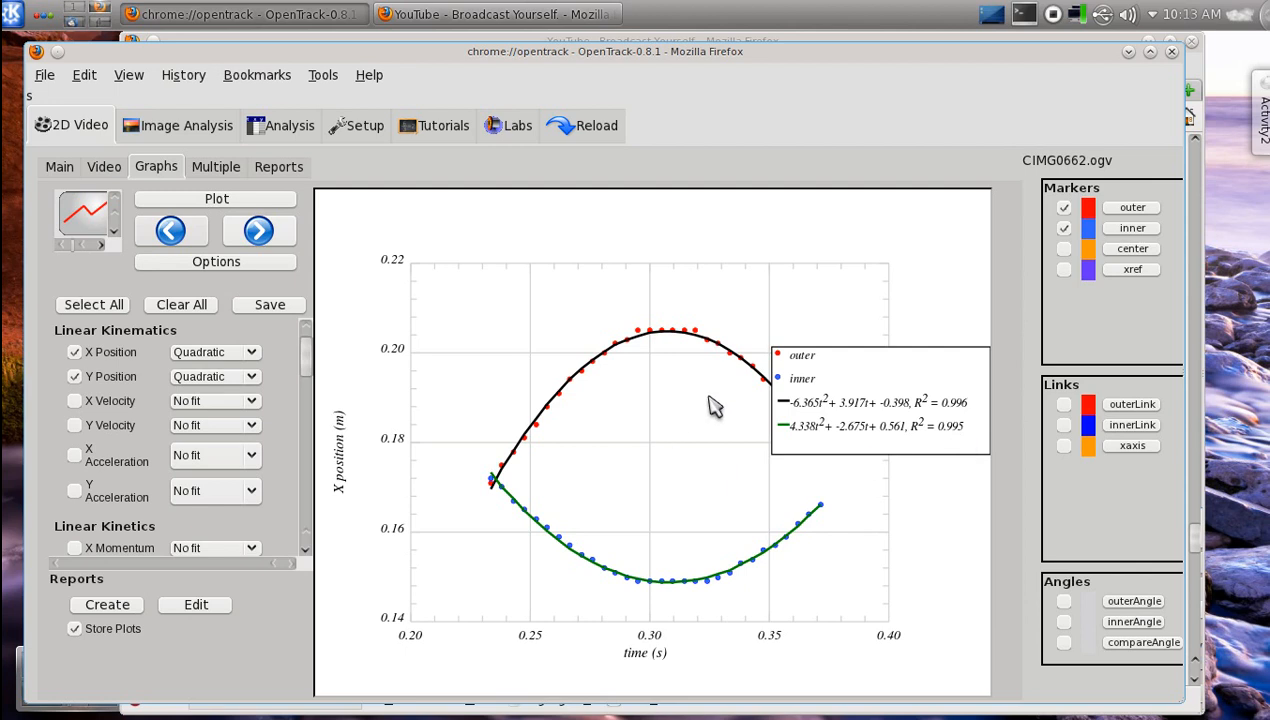
left_click(254, 354)
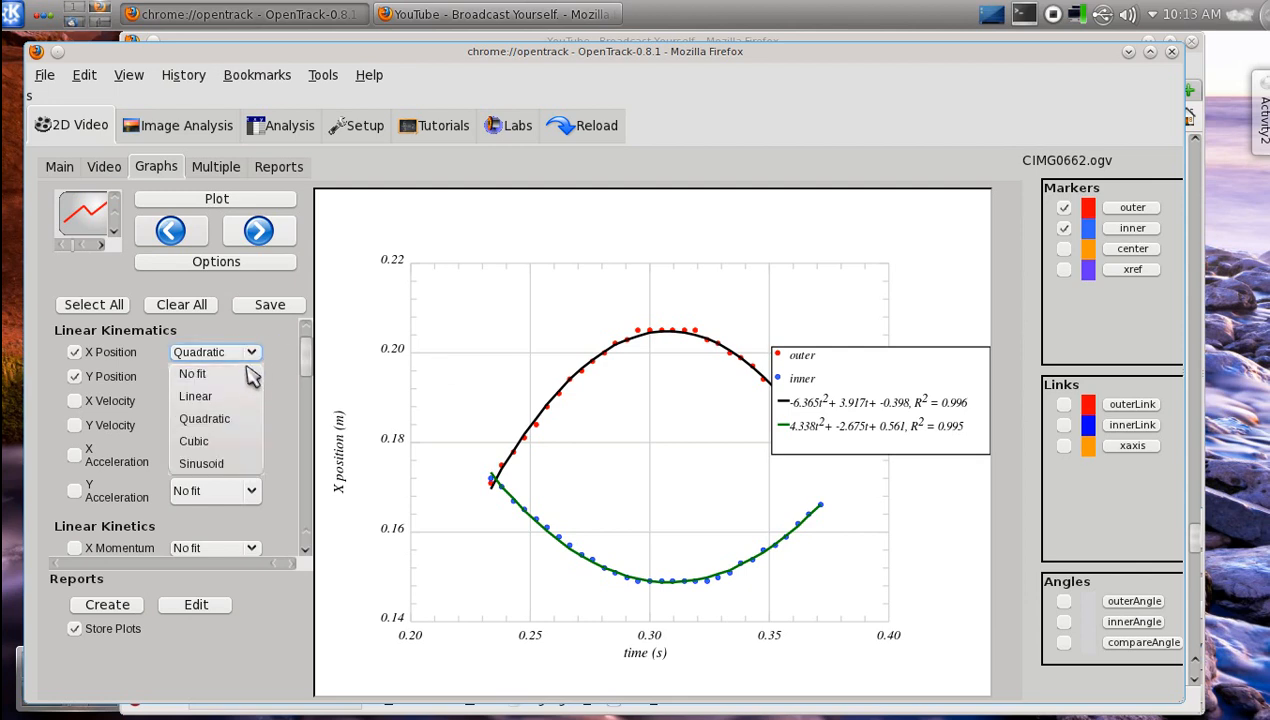
left_click(252, 353)
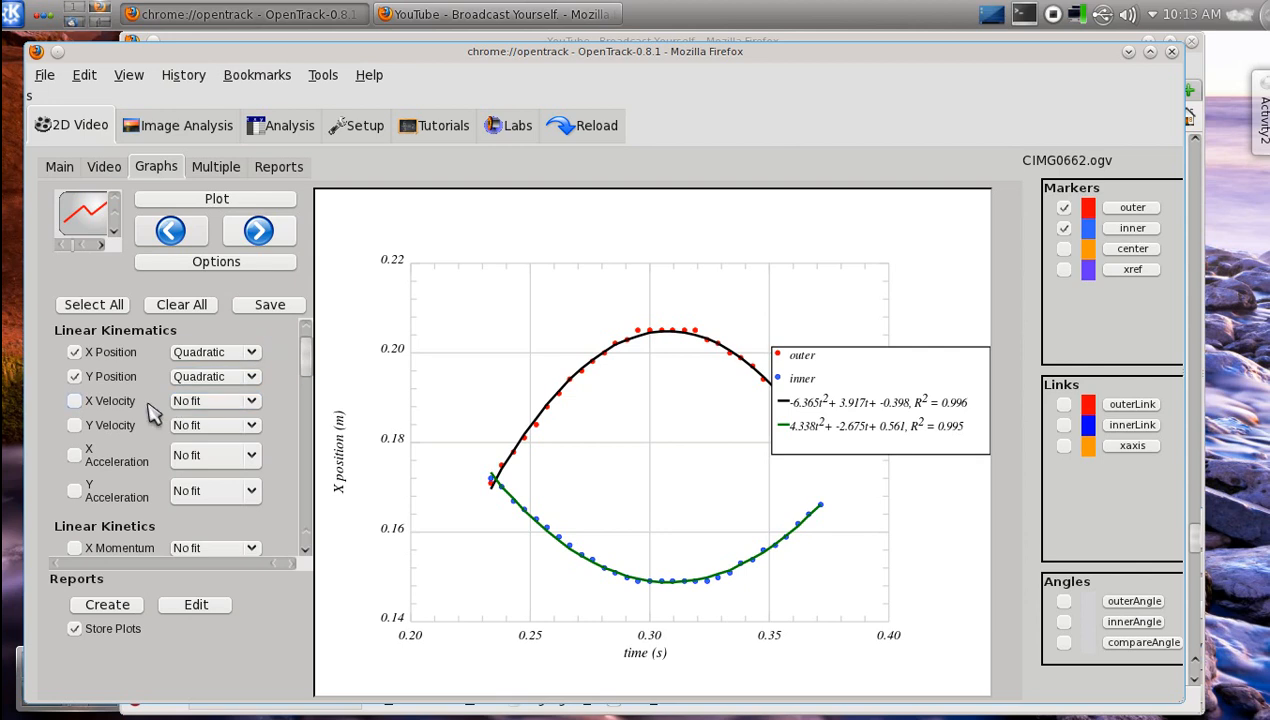
- Replace the position graphs with X and Y Velocity and X and Y Acceleration, and plot them
left_click(75, 377)
left_click(75, 401)
left_click(75, 425)
left_click(74, 455)
left_click(74, 492)
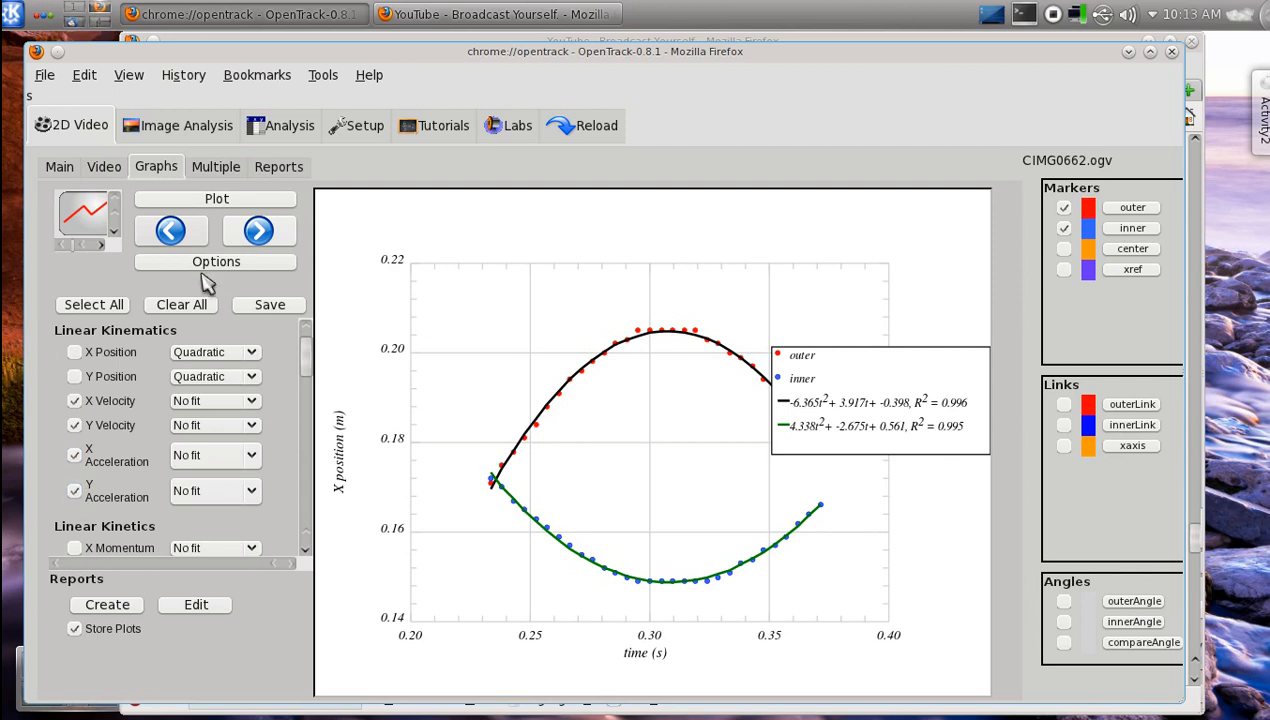
left_click(252, 200)
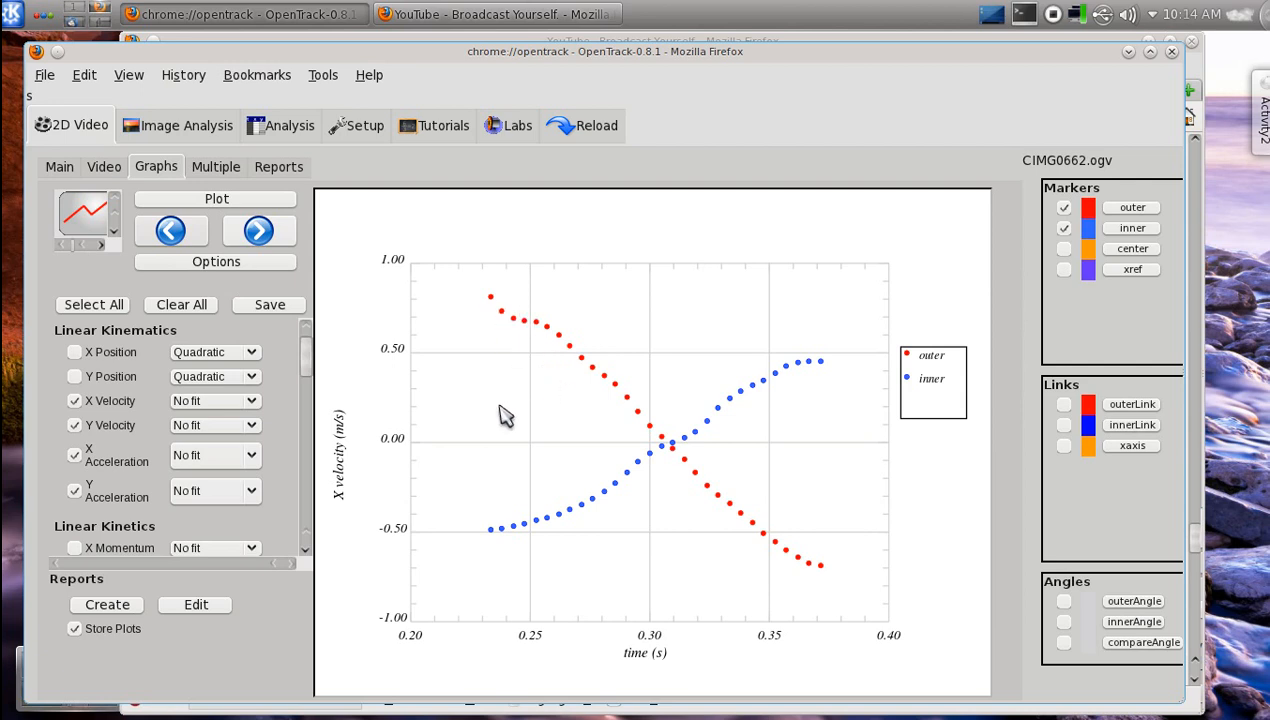
- Page through the Y velocity, X acceleration and Y acceleration graphs
left_click(260, 231)
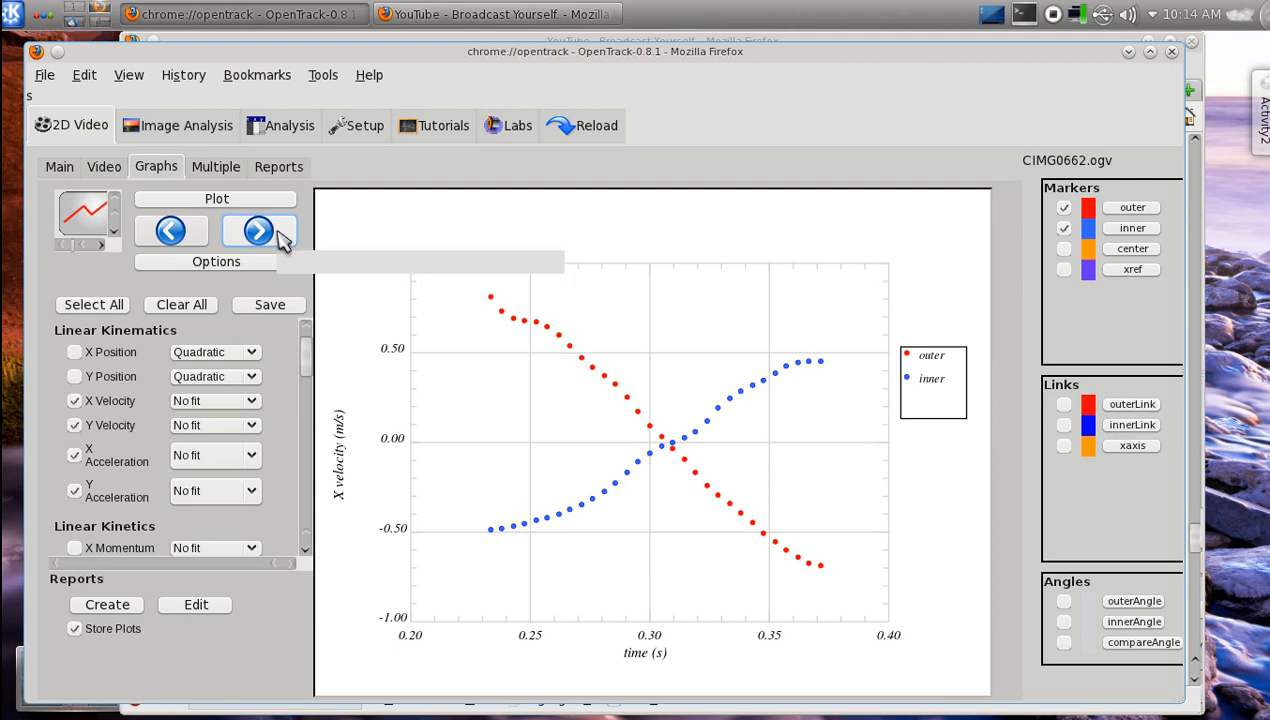
left_click(260, 231)
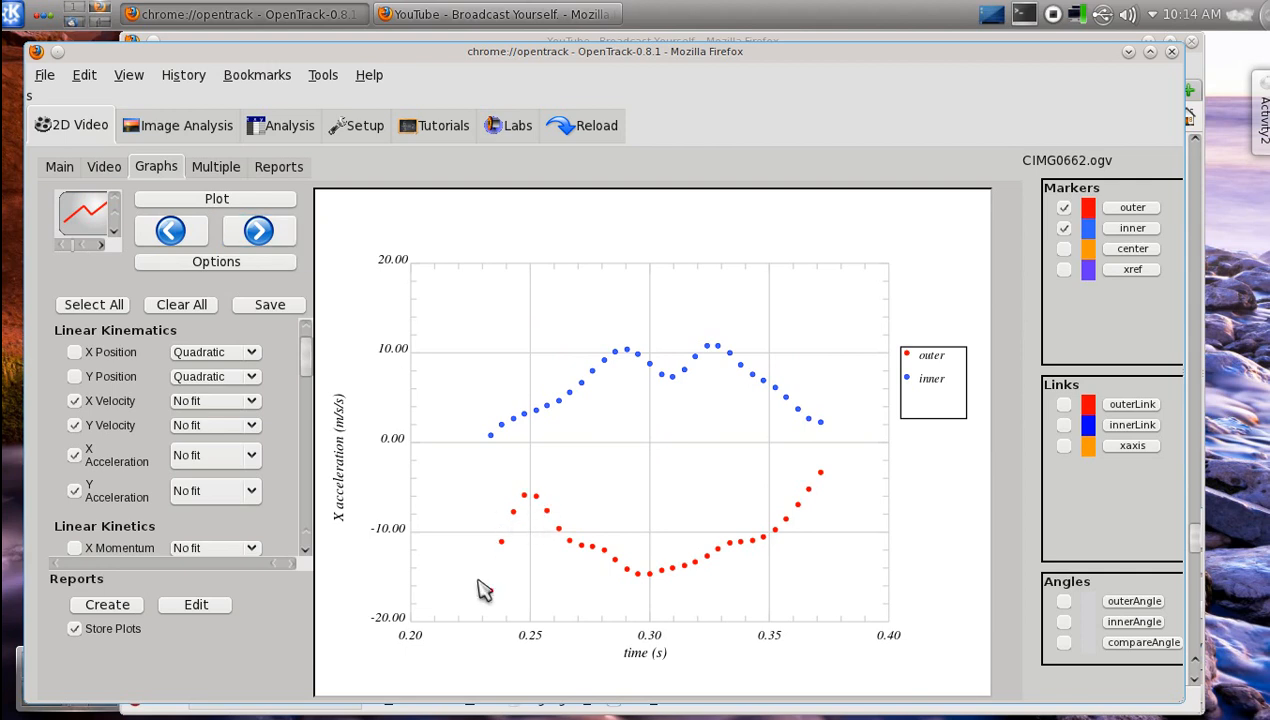
left_click(270, 233)
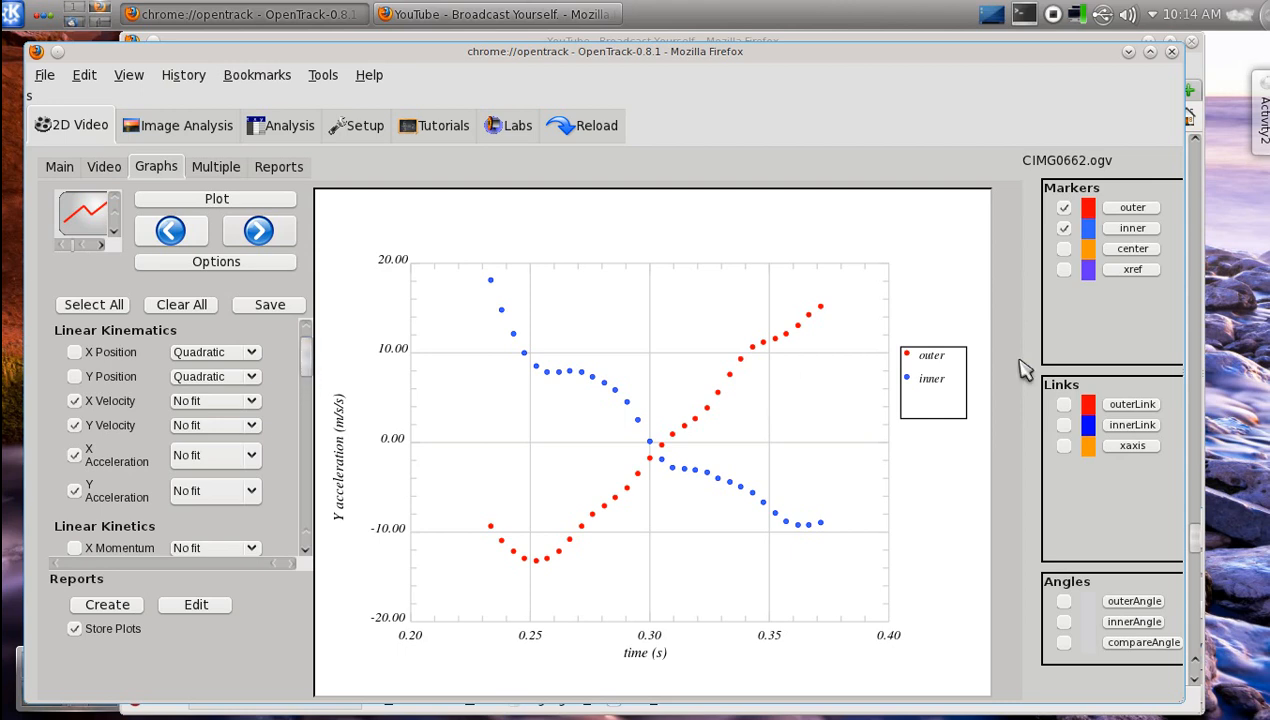
- Deselect the outer and inner markers, select the outerLink, innerLink and xaxis links, and check them on the video frame
left_click(1063, 229)
left_click(1064, 208)
left_click(1063, 404)
left_click(1064, 425)
left_click(1064, 446)
left_click_drag(309, 374, 296, 476)
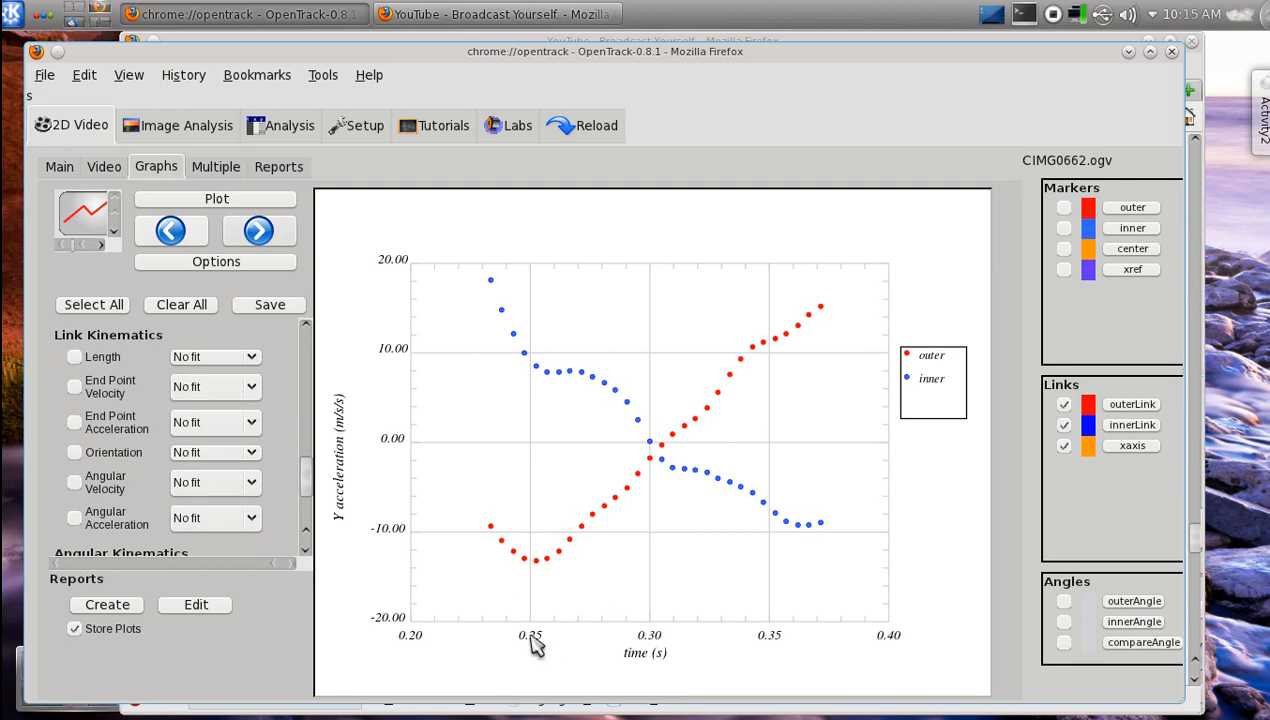
left_click(62, 166)
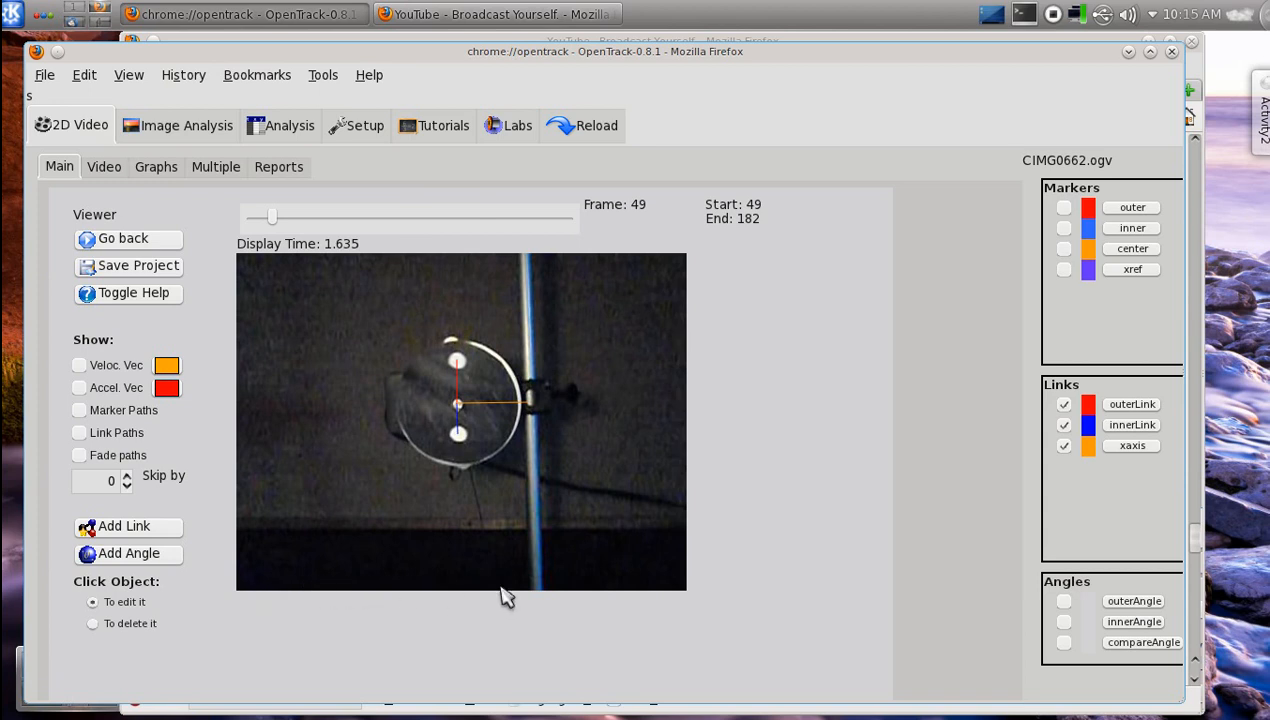
left_click(156, 171)
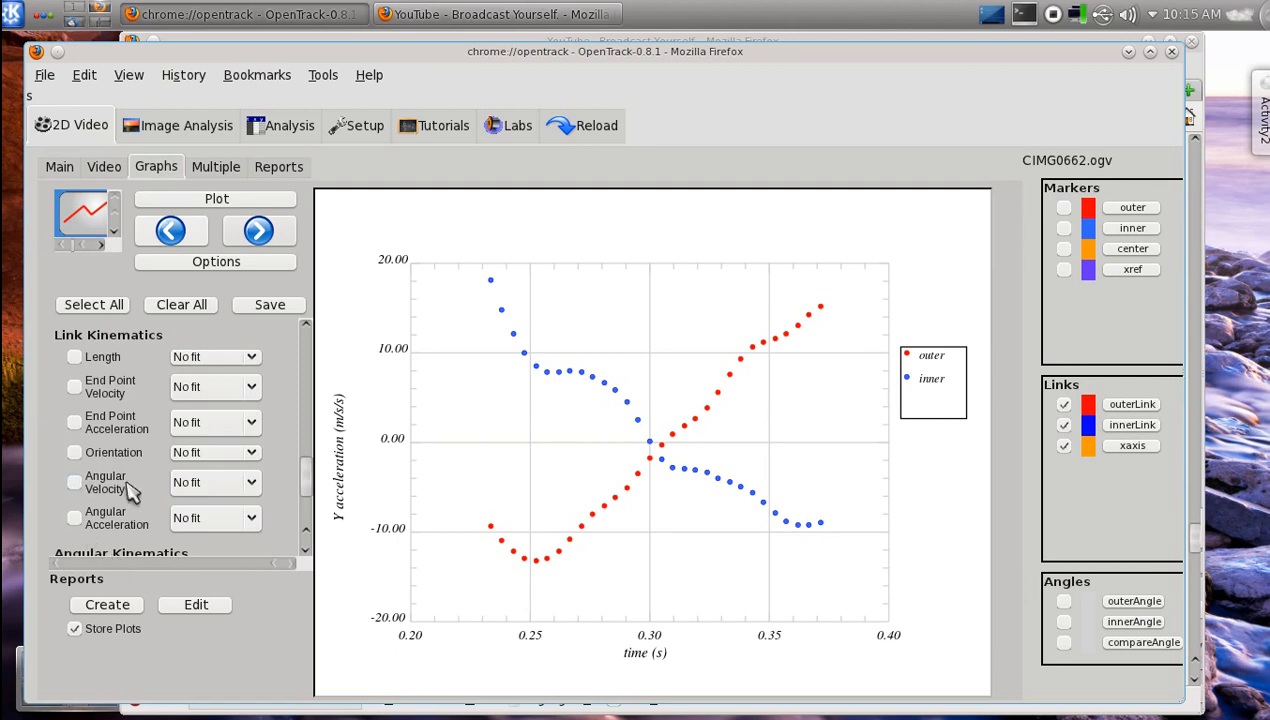
- Select Length, End Point Velocity, Orientation and Angular Velocity under Link Kinematics, and plot them for the selected links
left_click(75, 452)
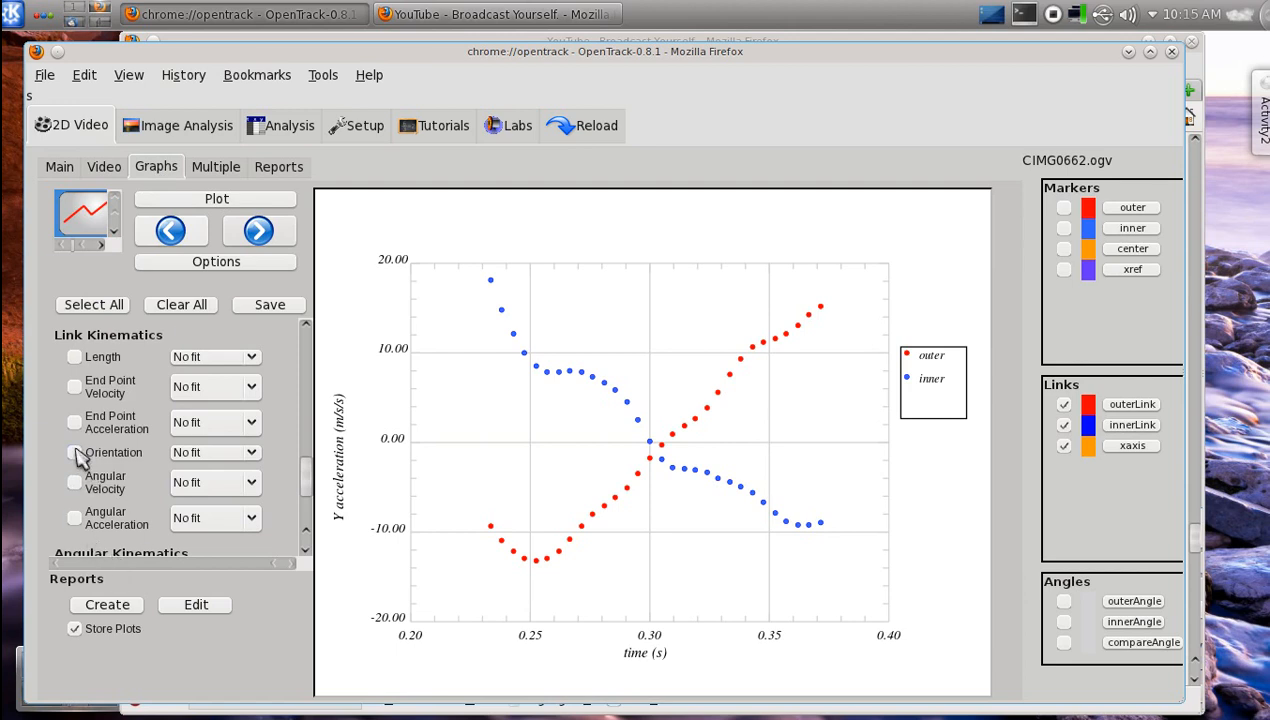
left_click(74, 357)
left_click(74, 387)
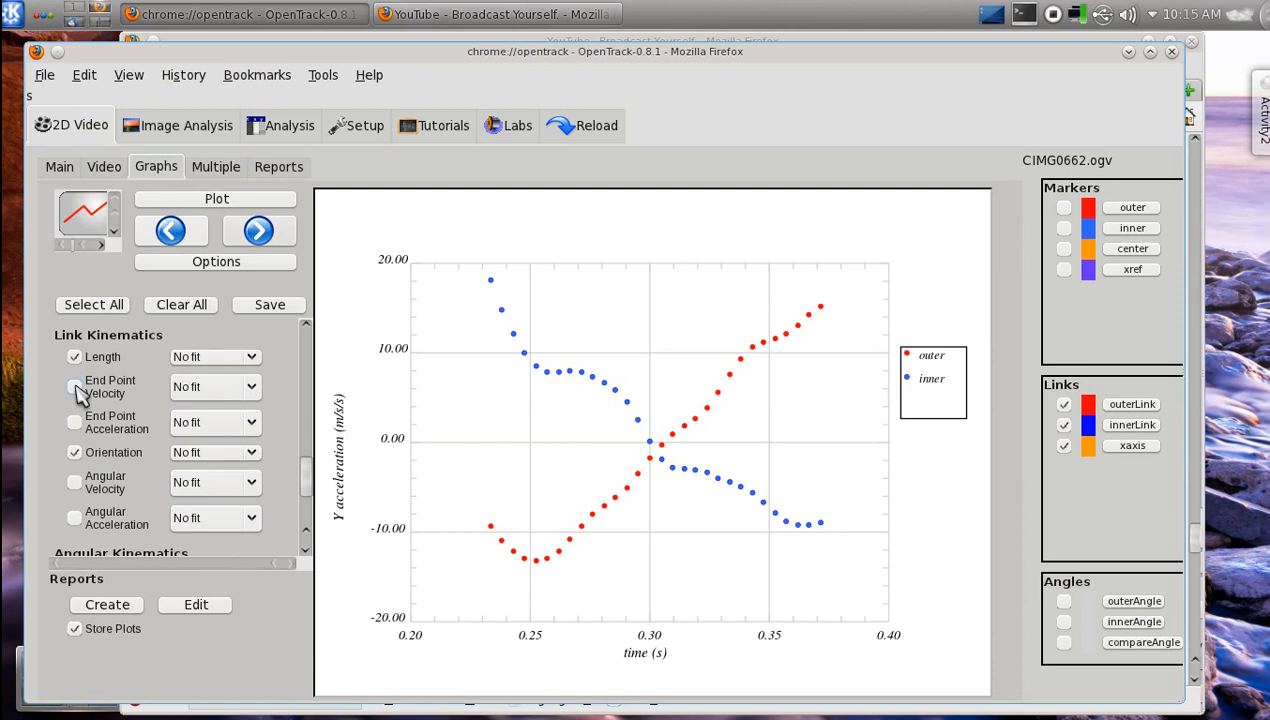
left_click(74, 482)
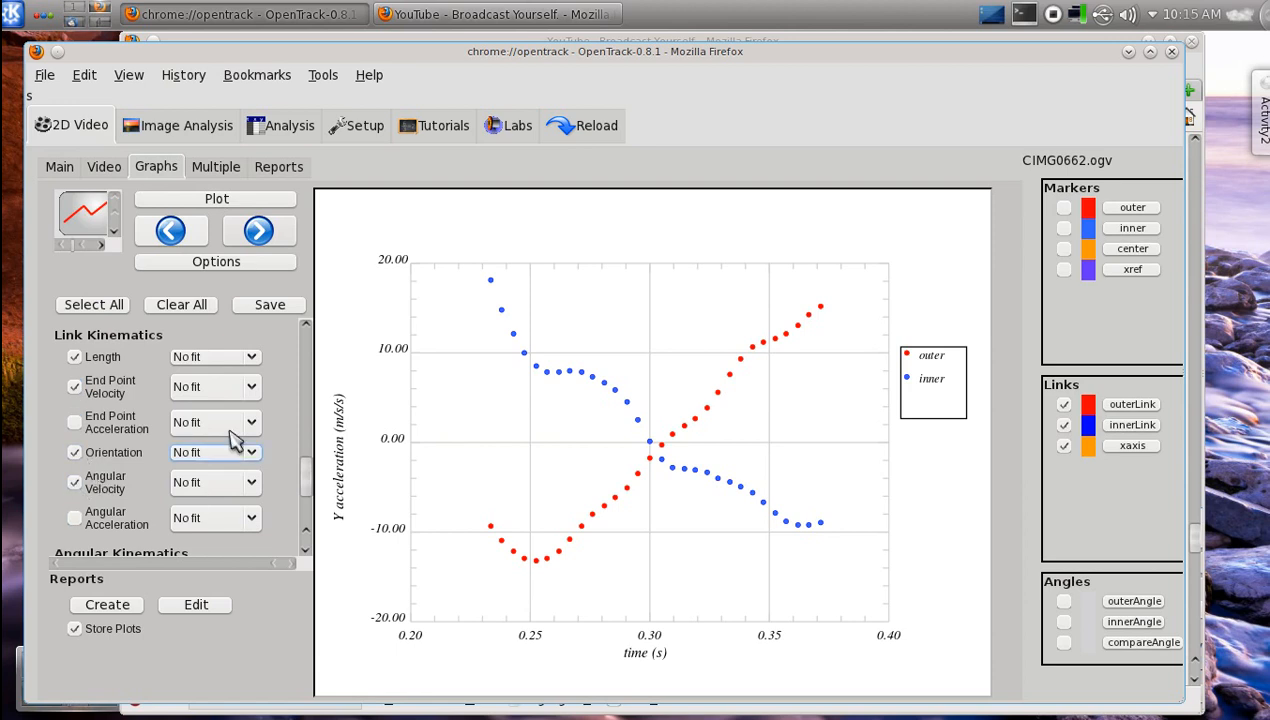
left_click(243, 201)
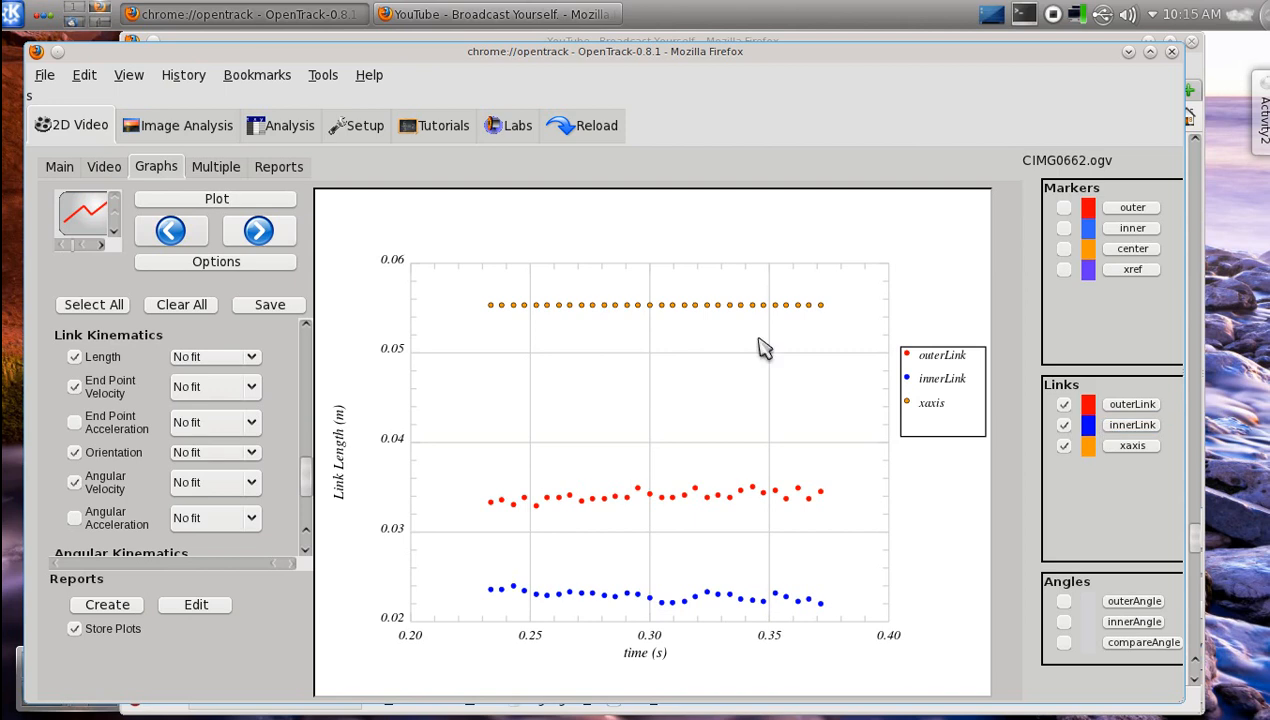
- Page through the link length, velocity, orientation and angular velocity graphs, comparing the three links
mouse_move(671, 305)
left_click(280, 234)
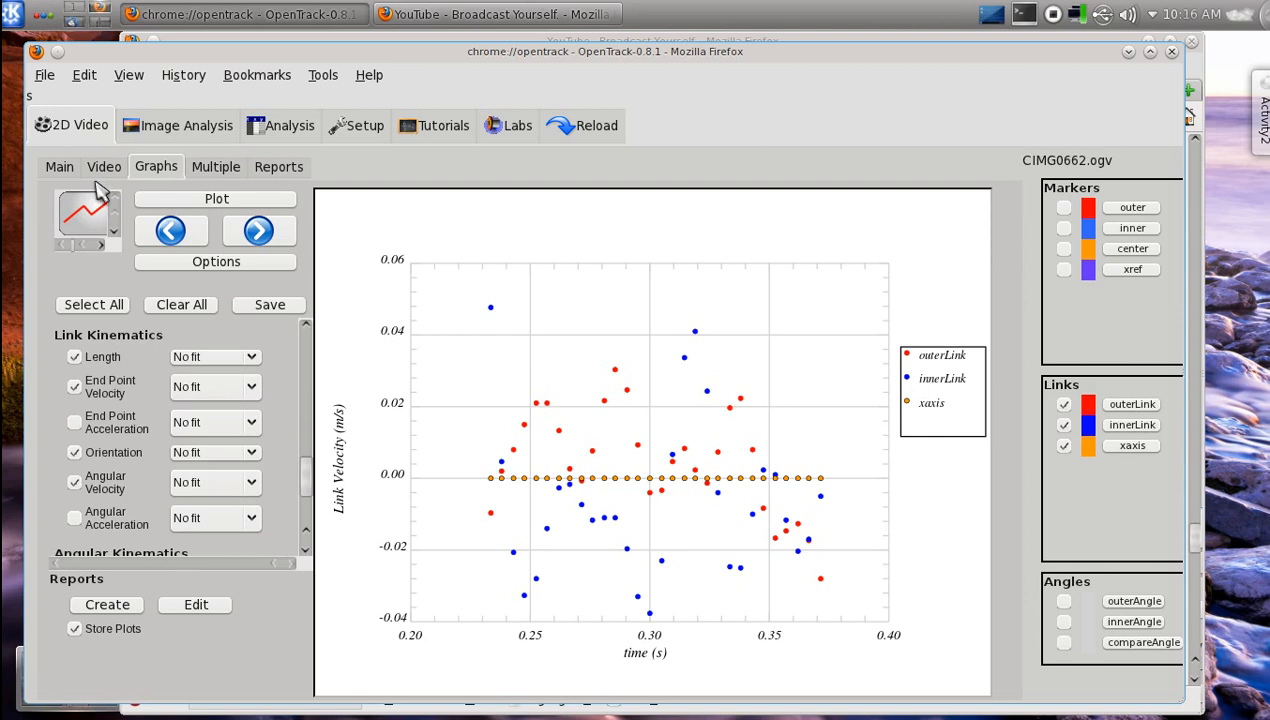
left_click(170, 231)
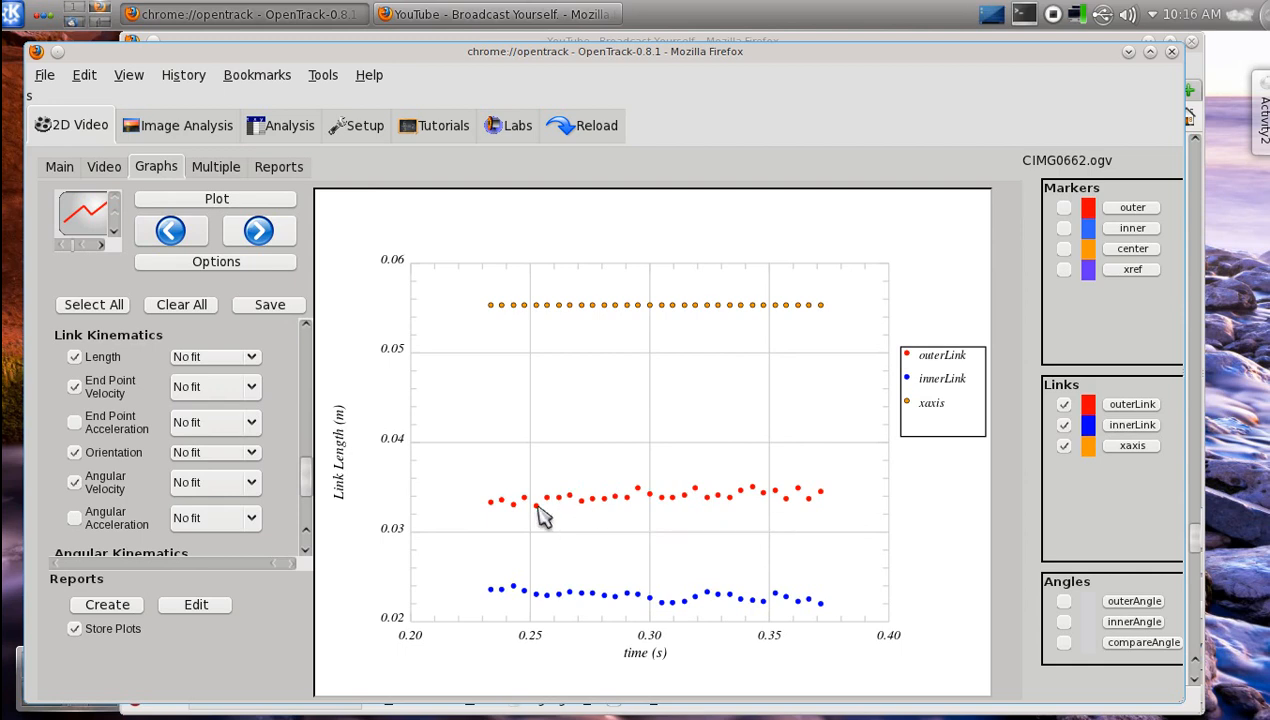
mouse_move(584, 504)
left_click(277, 243)
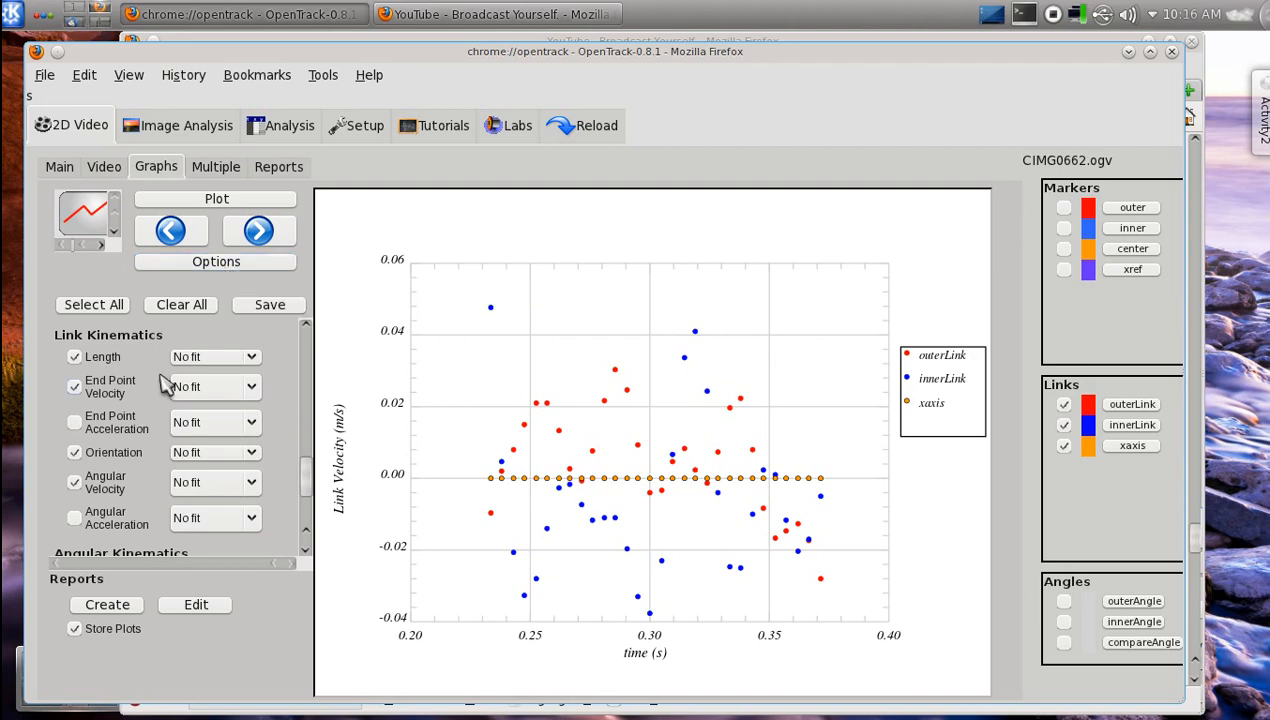
left_click(258, 232)
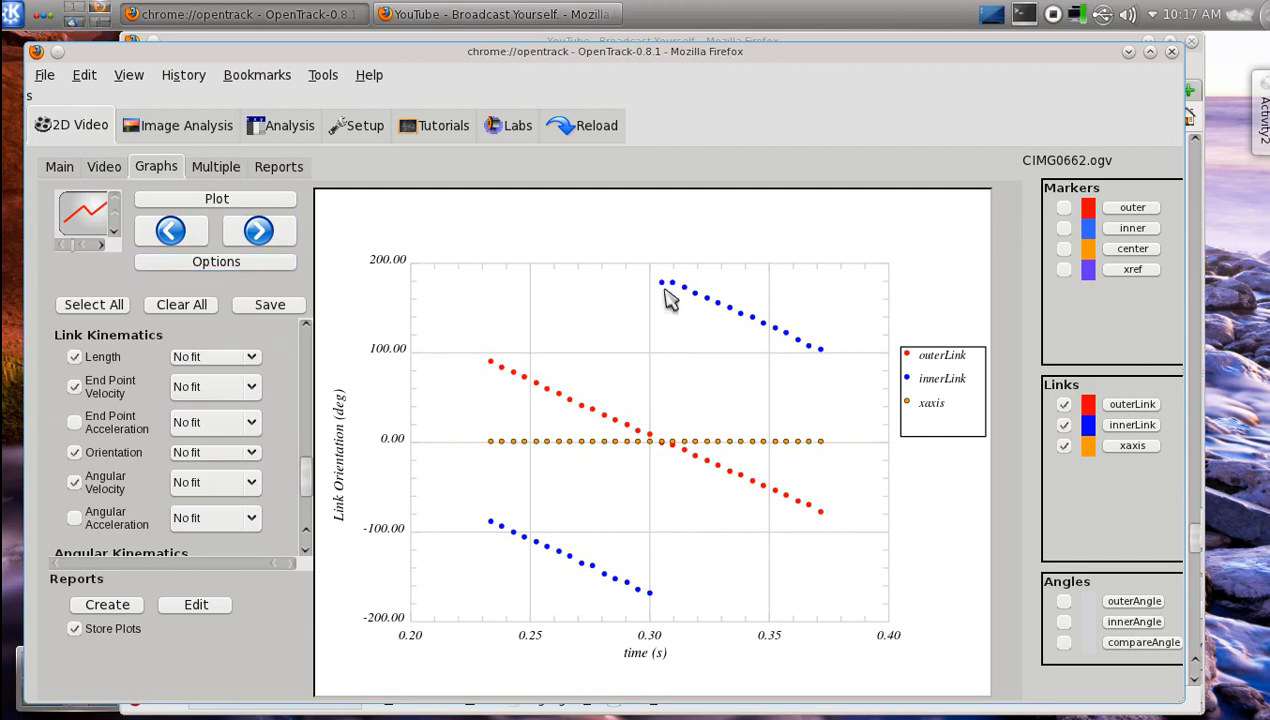
left_click(274, 238)
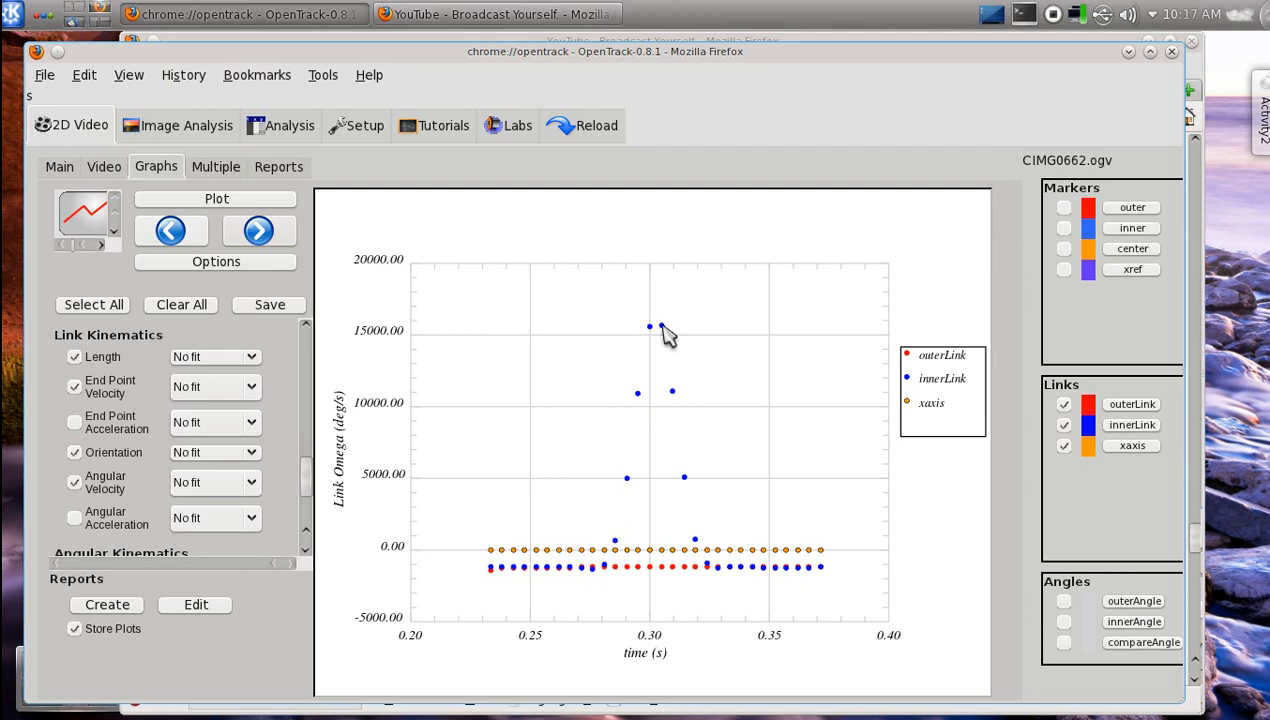
left_click(172, 236)
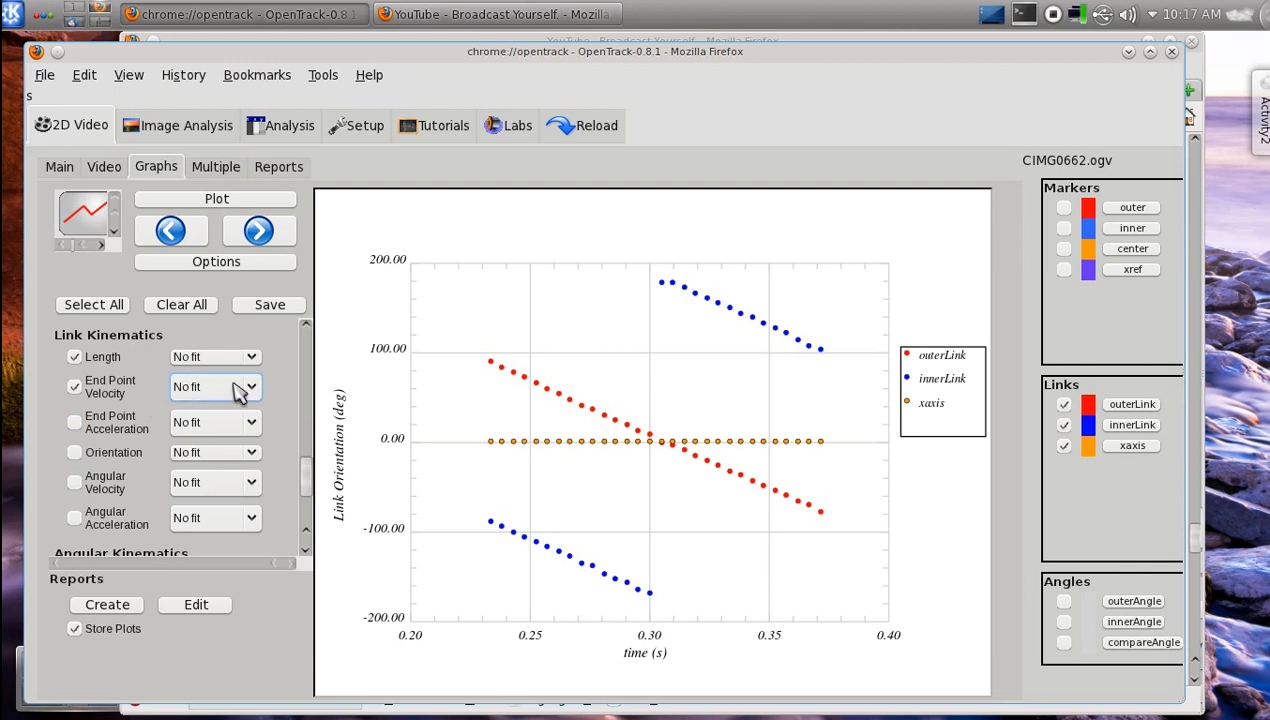
- Set the graph smoothing to Spline and replot only the links' Length and End Point Velocity
left_click(221, 268)
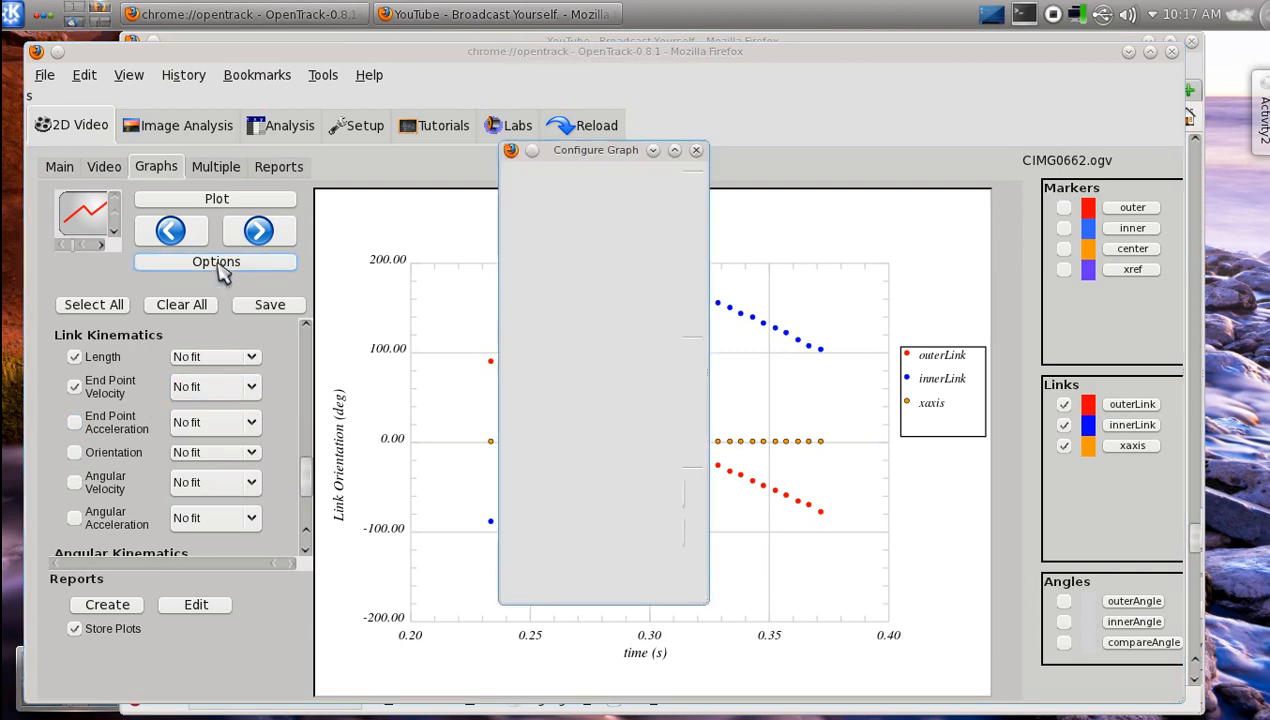
left_click(658, 428)
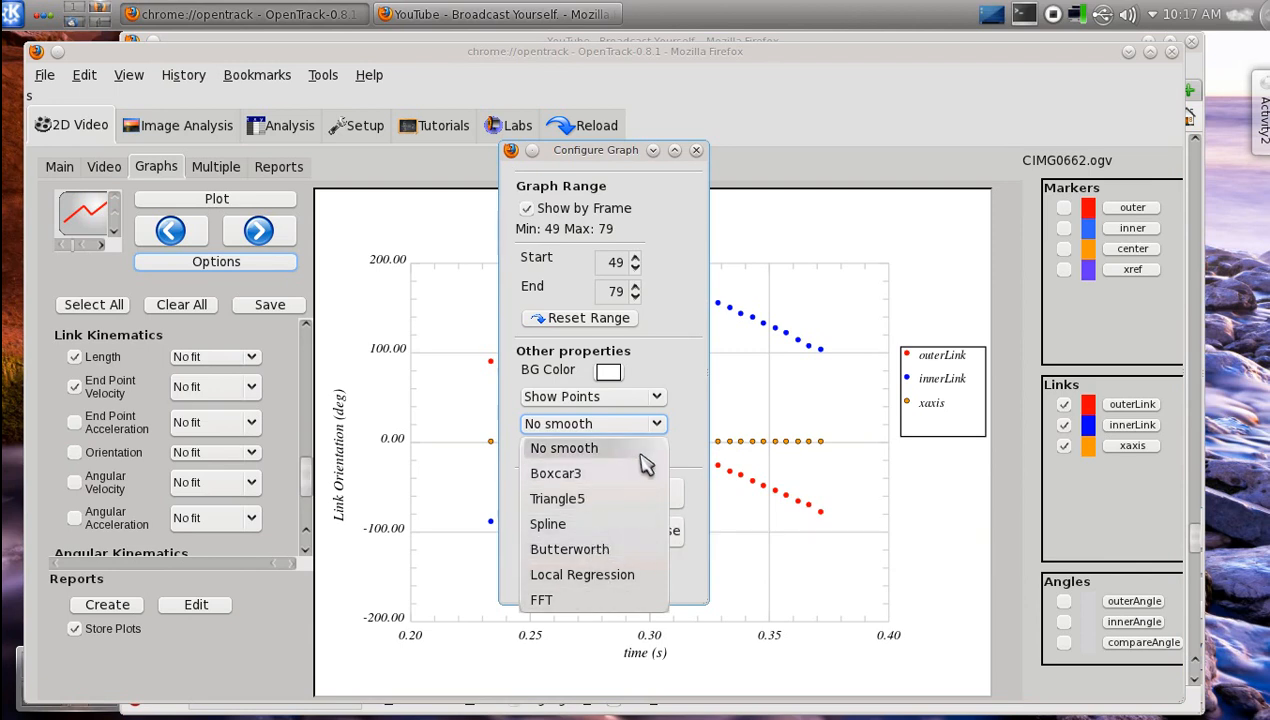
left_click(598, 531)
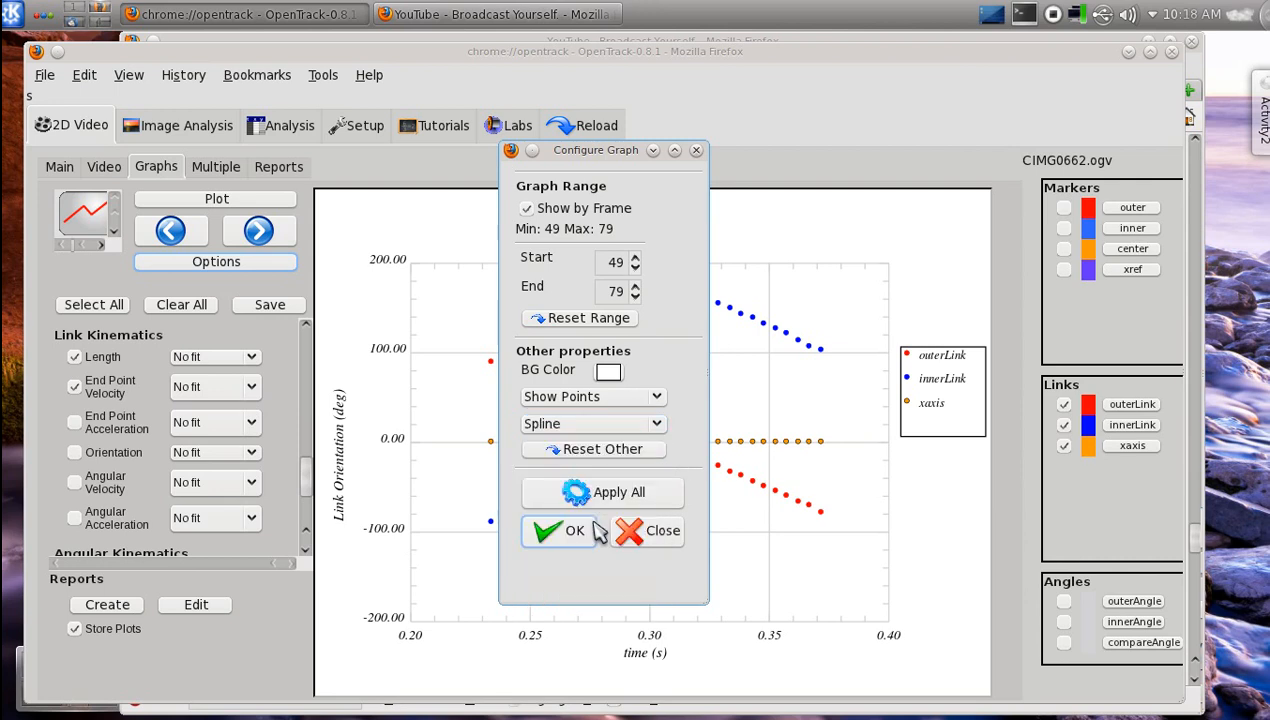
left_click(576, 536)
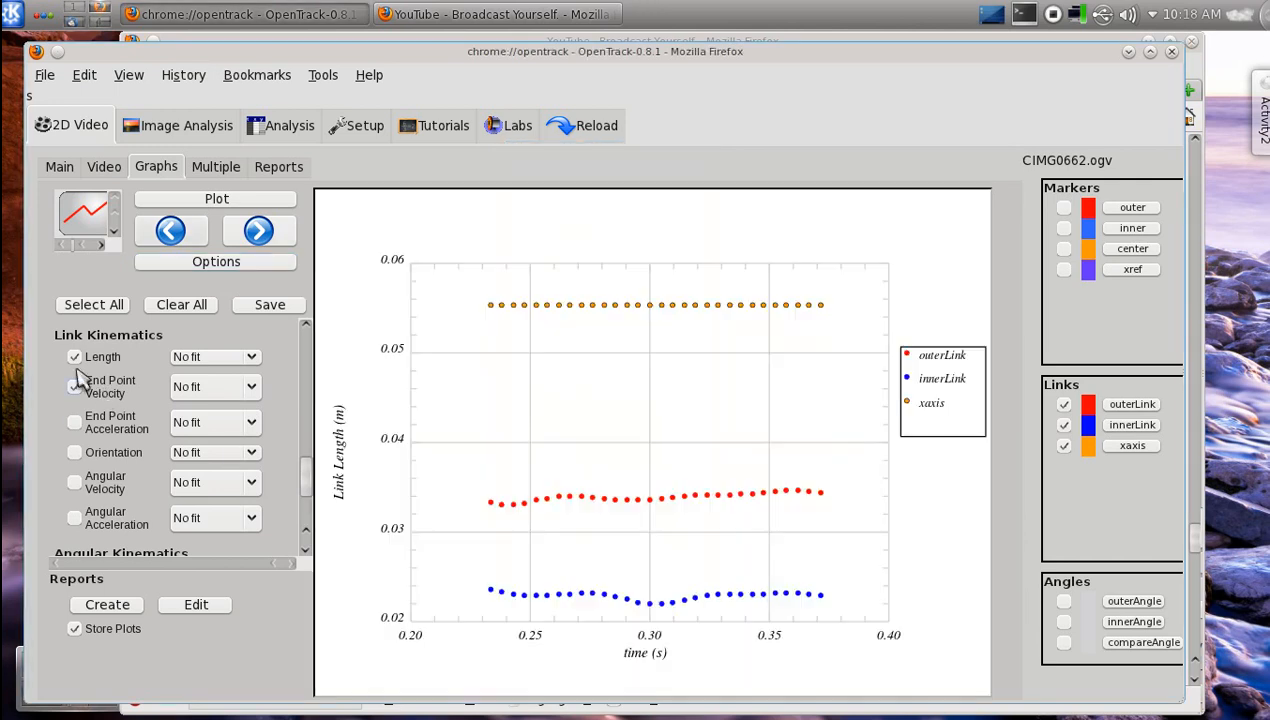
- Check the smoothed link velocity graph, deselect End Point Velocity, and return to the link length graph
left_click(76, 388)
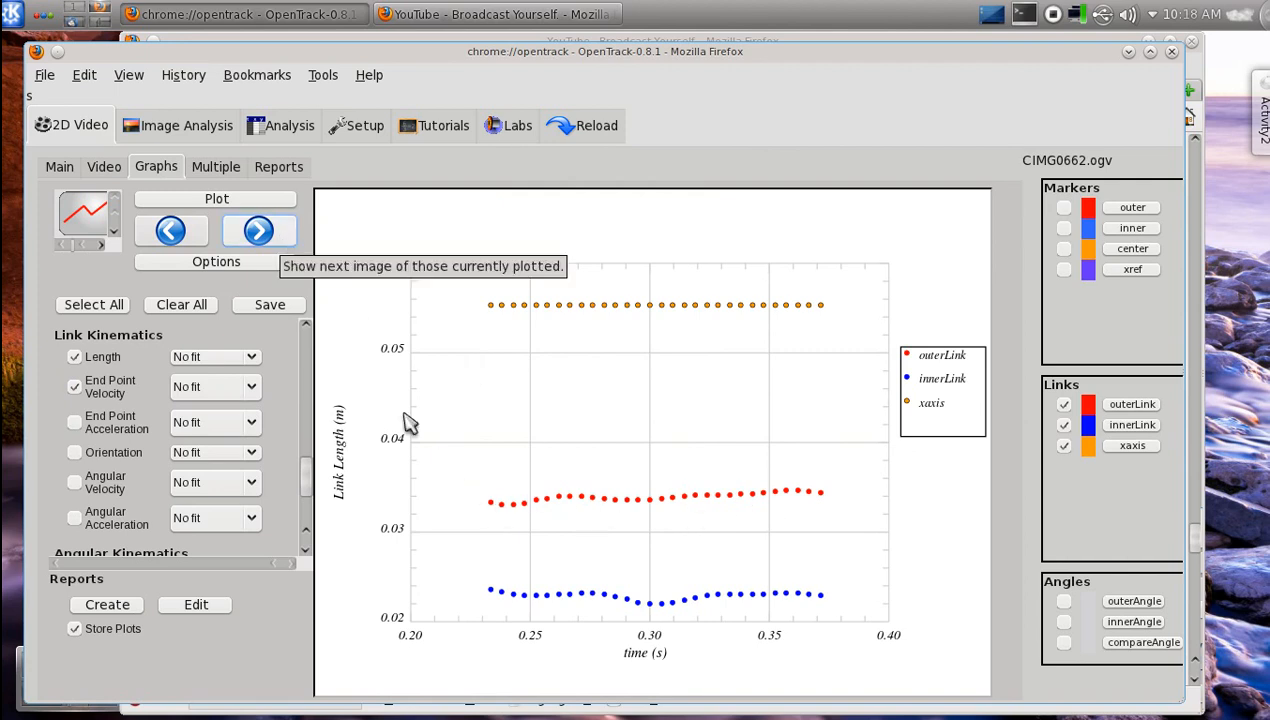
left_click(259, 232)
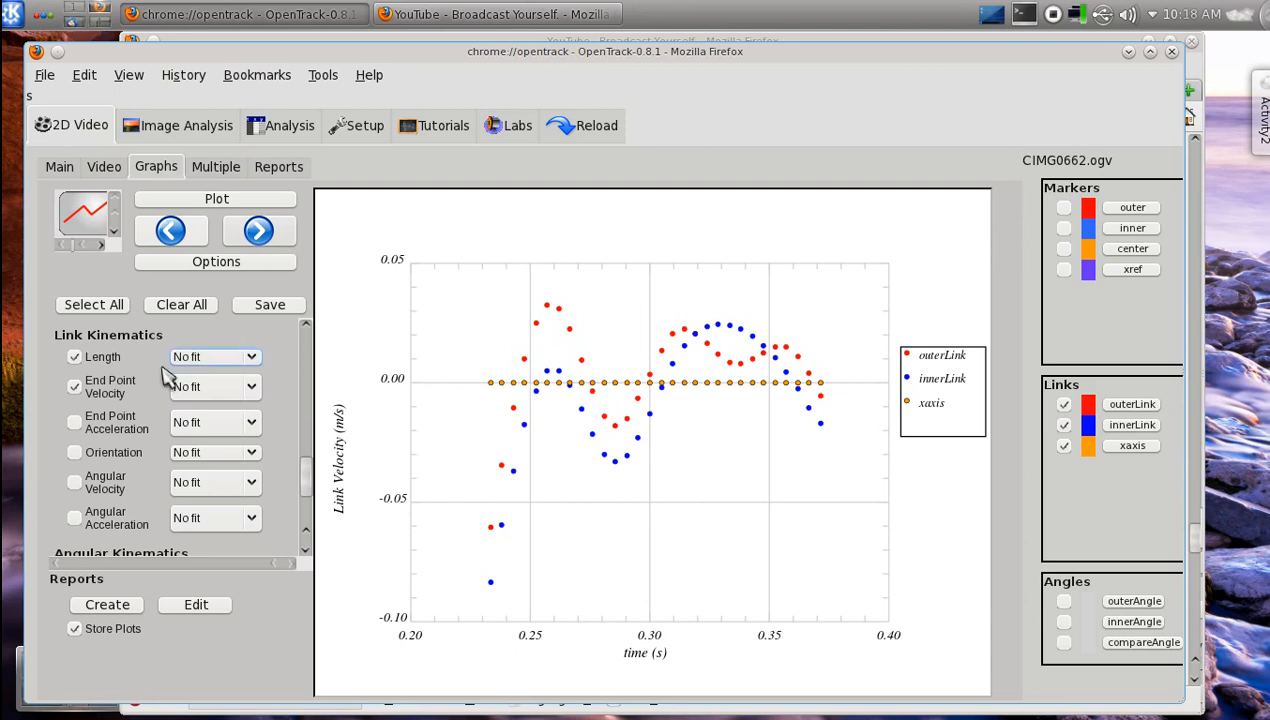
left_click(75, 387)
left_click(178, 233)
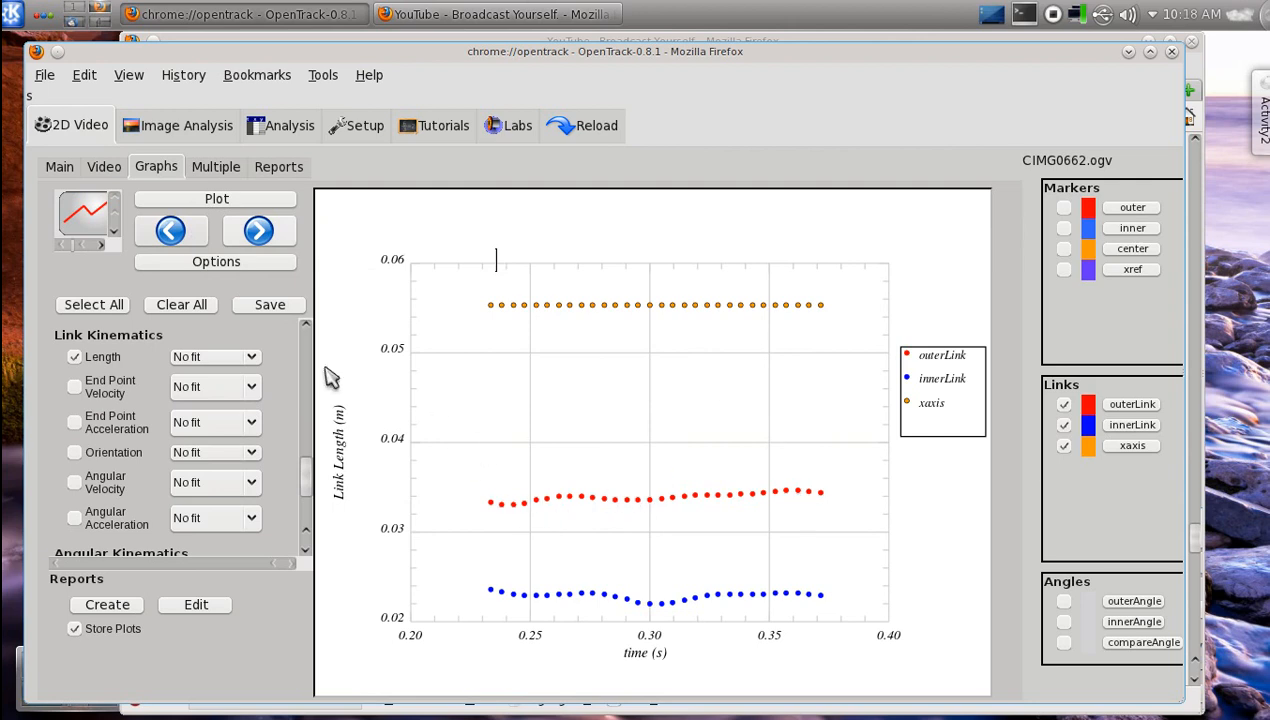
- Apply a Linear fit to the link Length and replot it with the xaxis link excluded
left_click(254, 357)
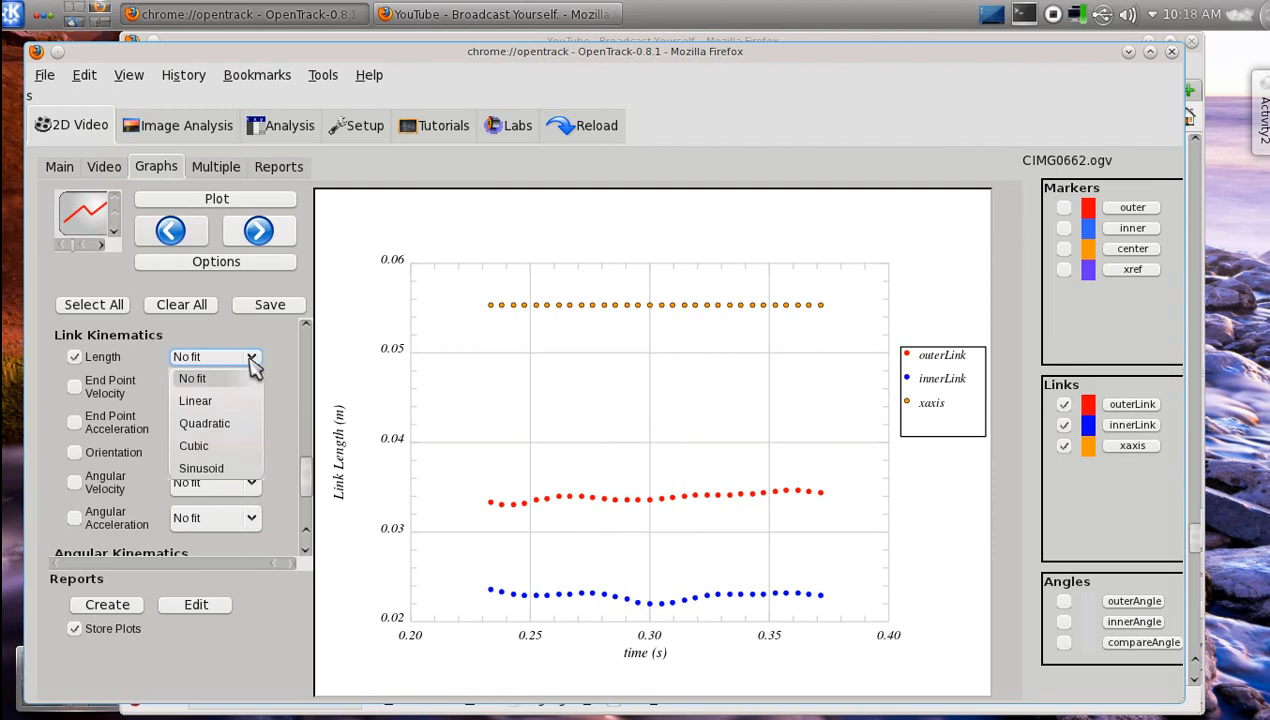
left_click(223, 401)
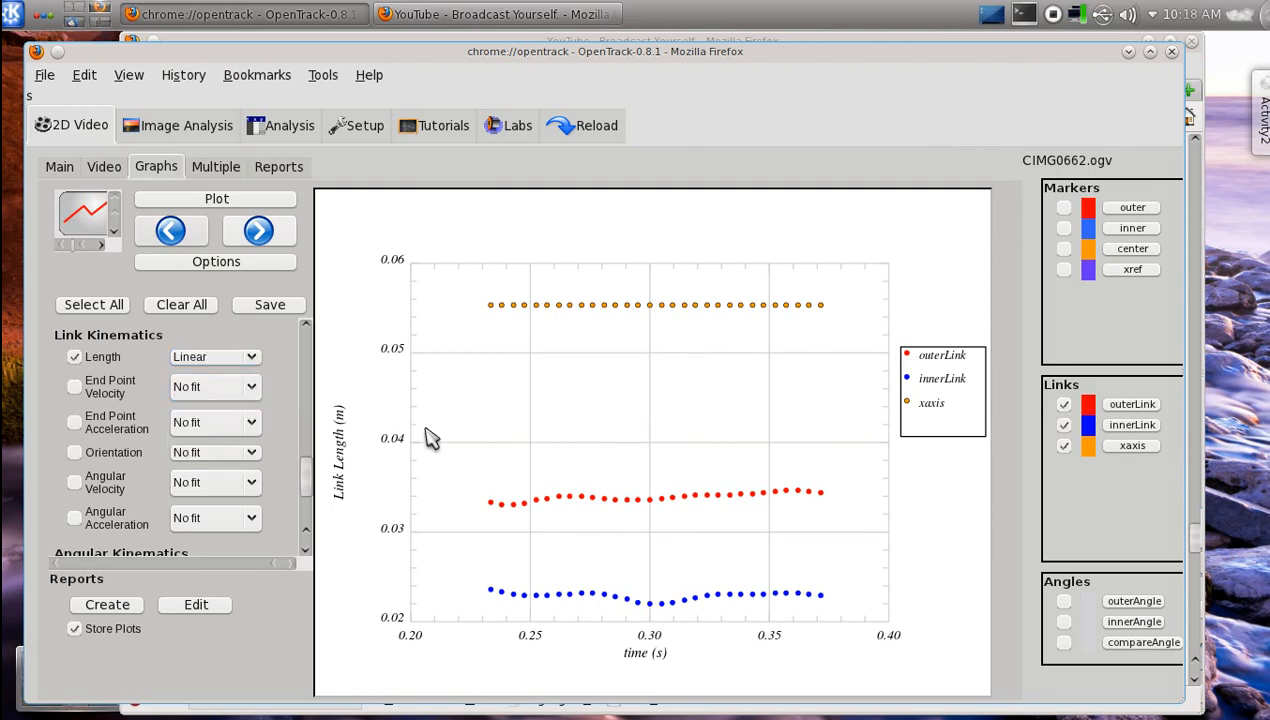
left_click(218, 200)
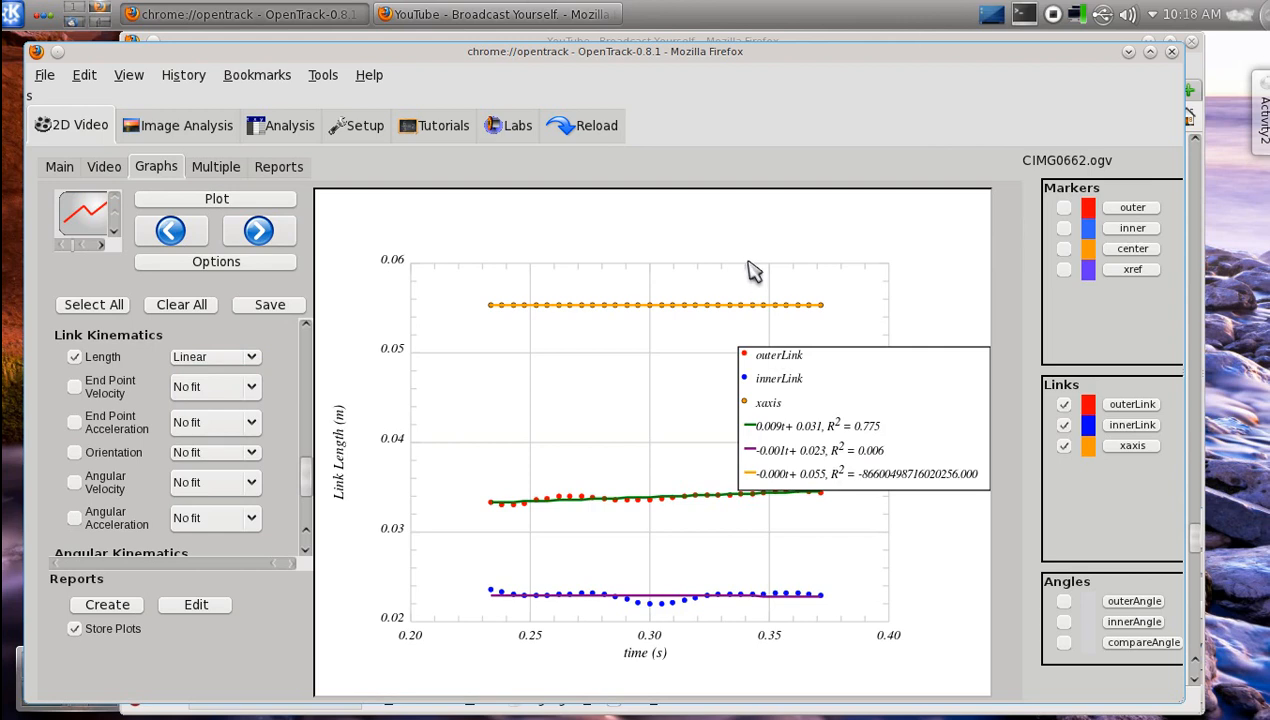
left_click(1065, 447)
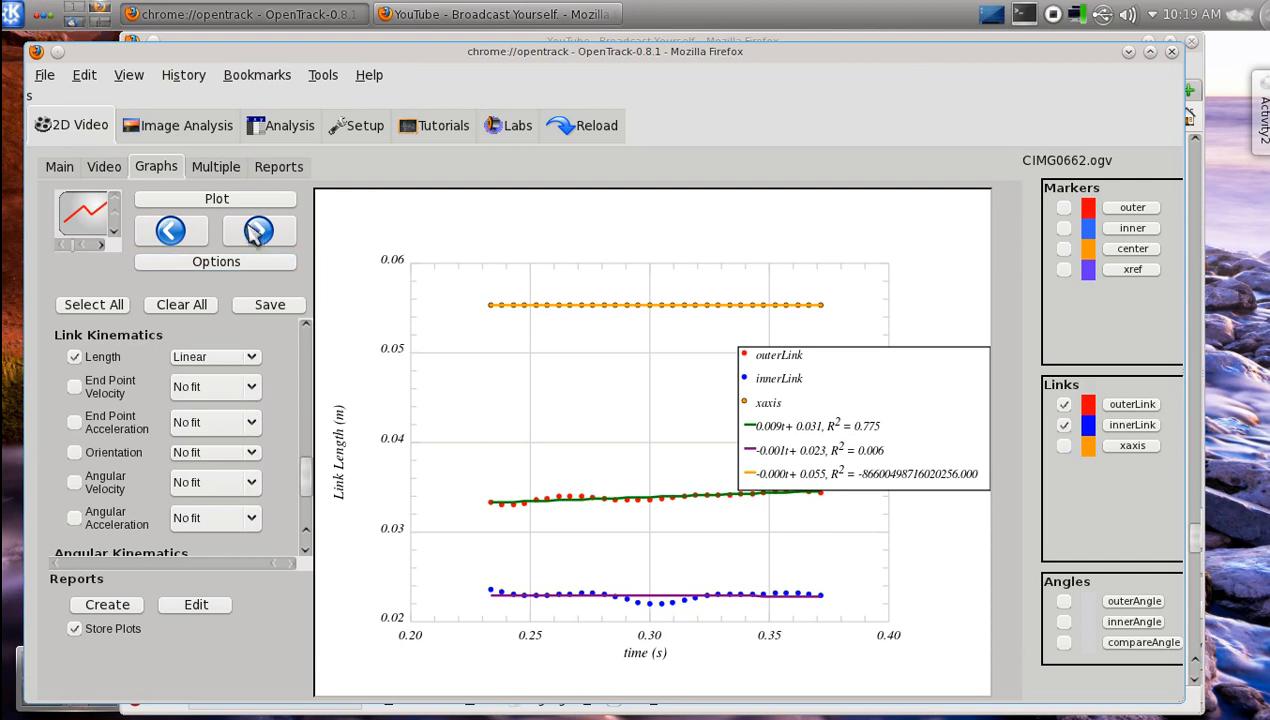
left_click(211, 210)
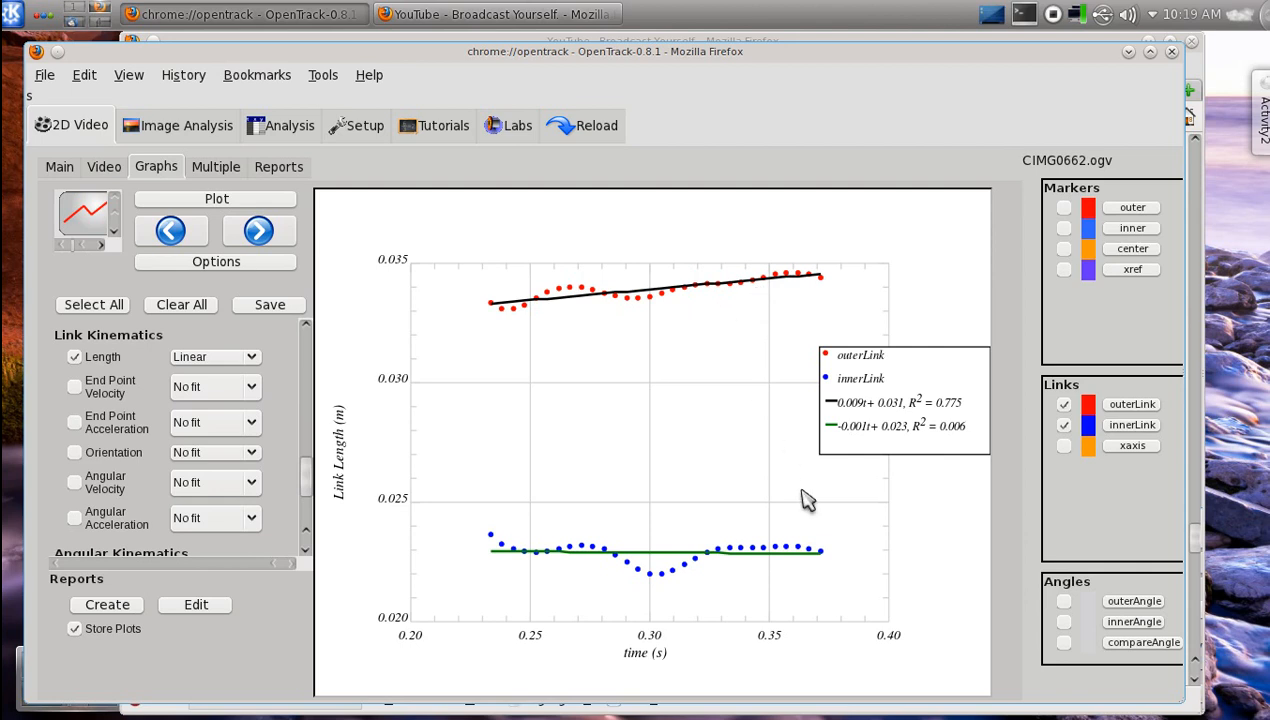
- Clear the graph selections, deselect outerLink and innerLink, and select the outer marker with X Position
left_click(190, 310)
mouse_move(309, 492)
left_mouse_down()
mouse_move(309, 517)
mouse_move(306, 500)
left_mouse_up()
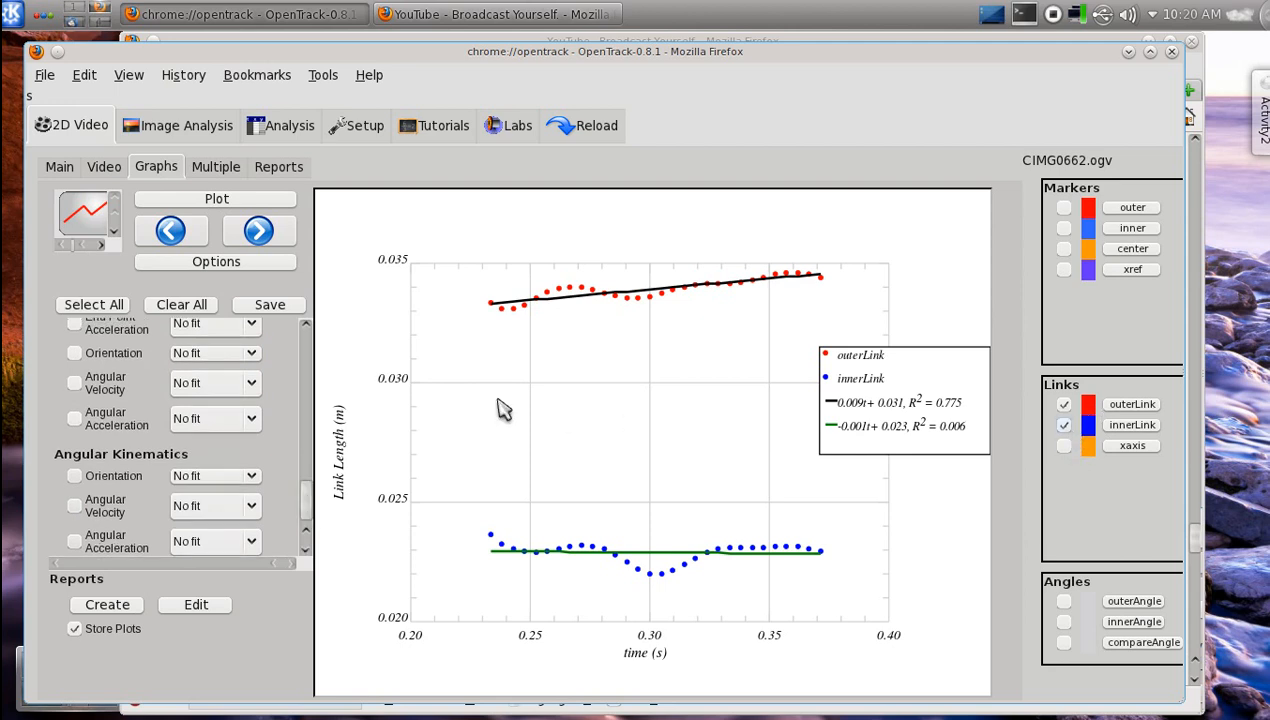
left_click_drag(307, 497, 306, 348)
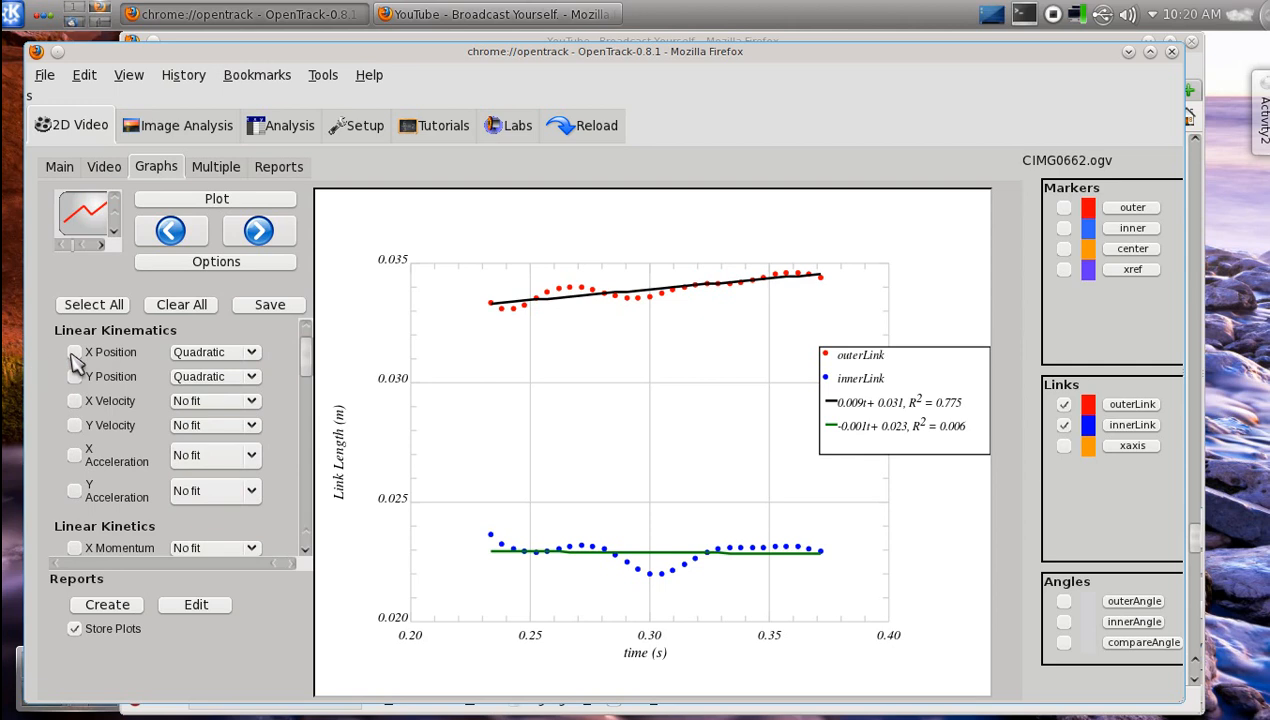
left_click(1063, 404)
left_click(1063, 425)
left_click(1063, 207)
left_click(75, 353)
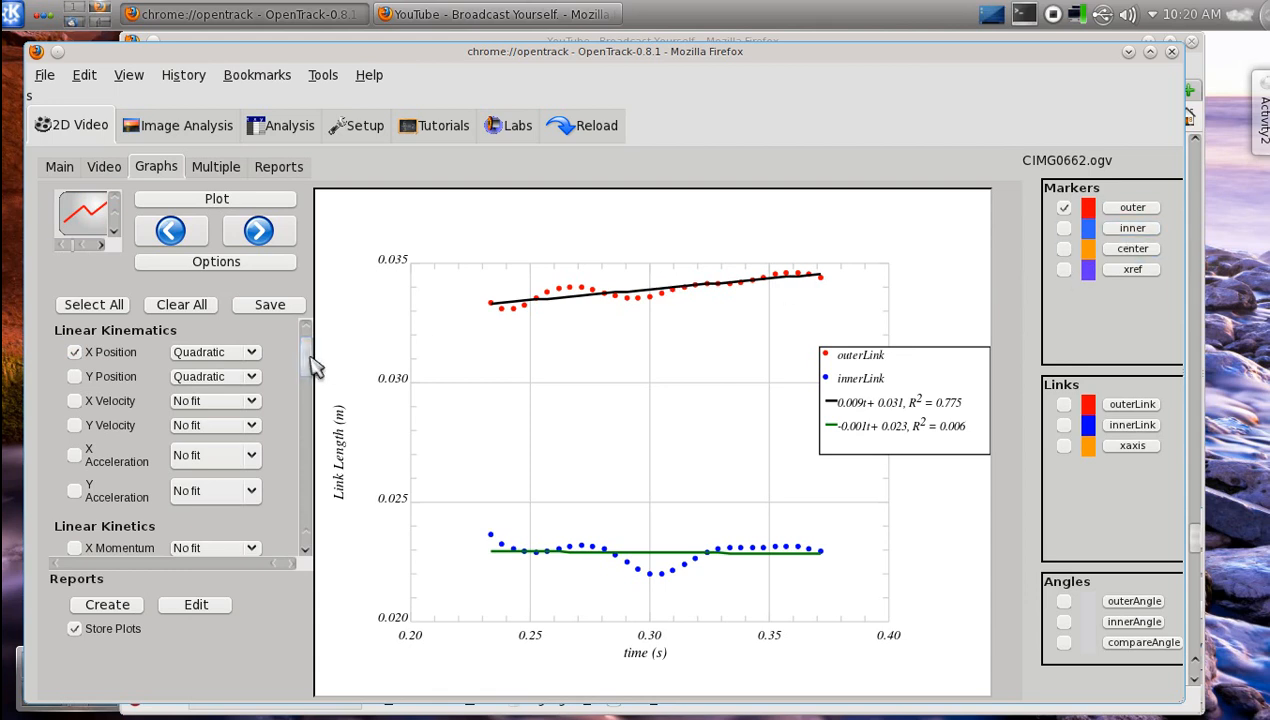
- Look through the Energetics and Angular Kinematics quantities and the stored graphs available for the report
left_click_drag(310, 360, 309, 431)
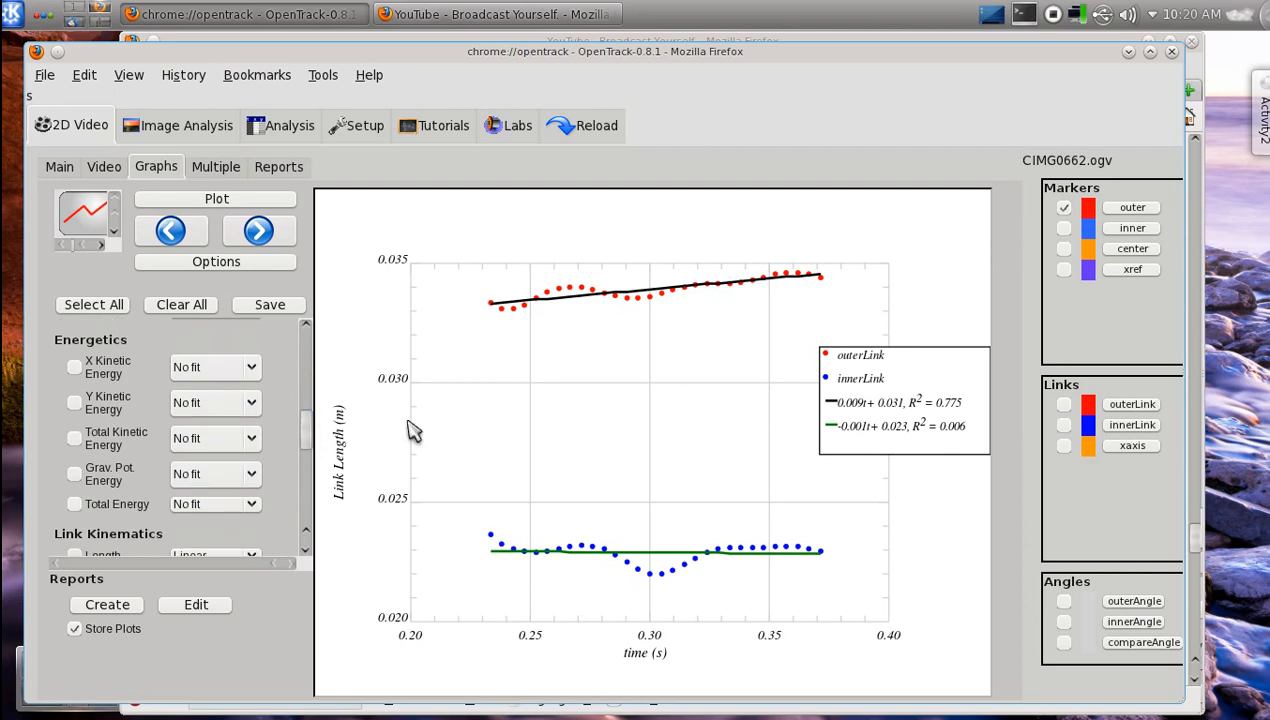
left_click_drag(311, 440, 312, 522)
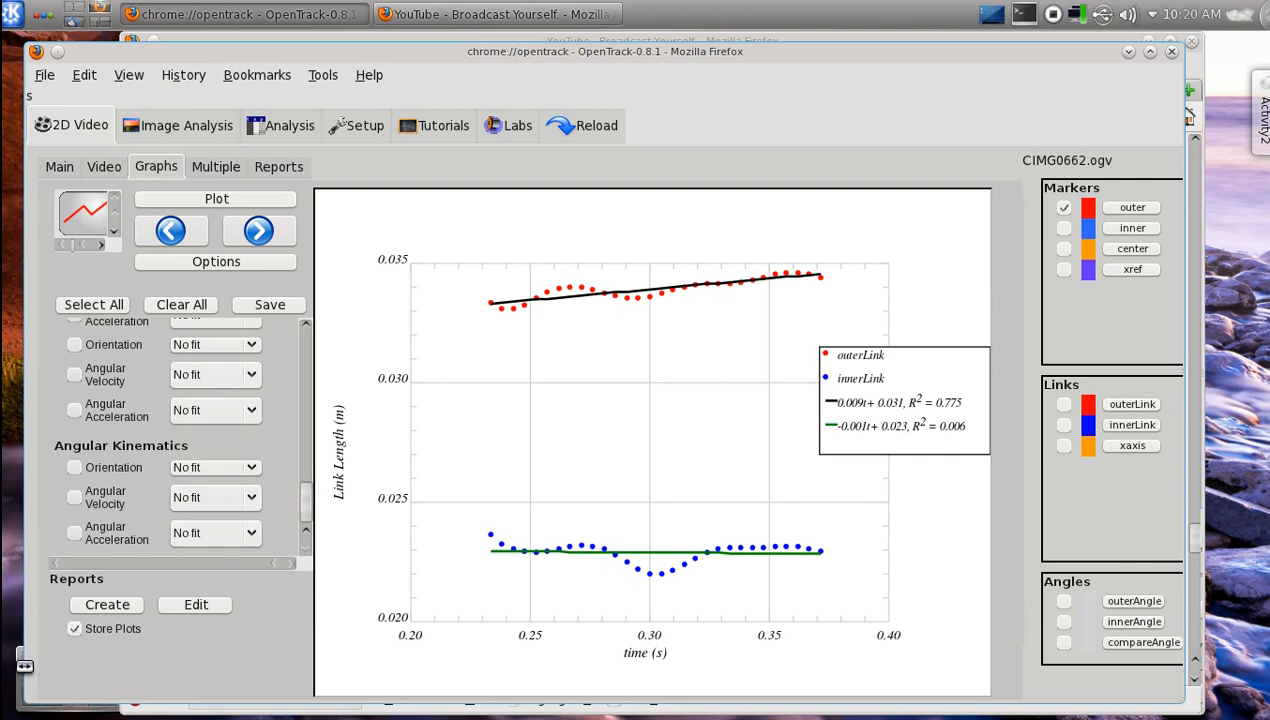
mouse_move(102, 638)
left_click(283, 168)
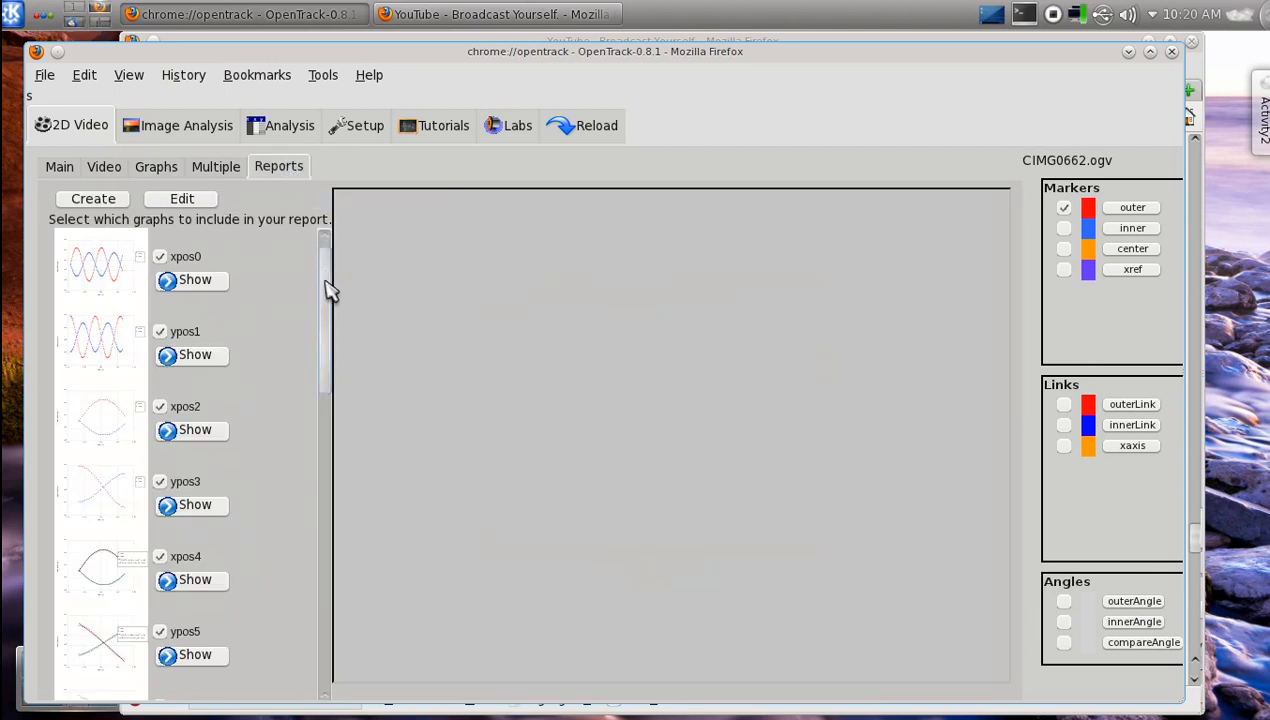
left_click_drag(326, 283, 335, 588)
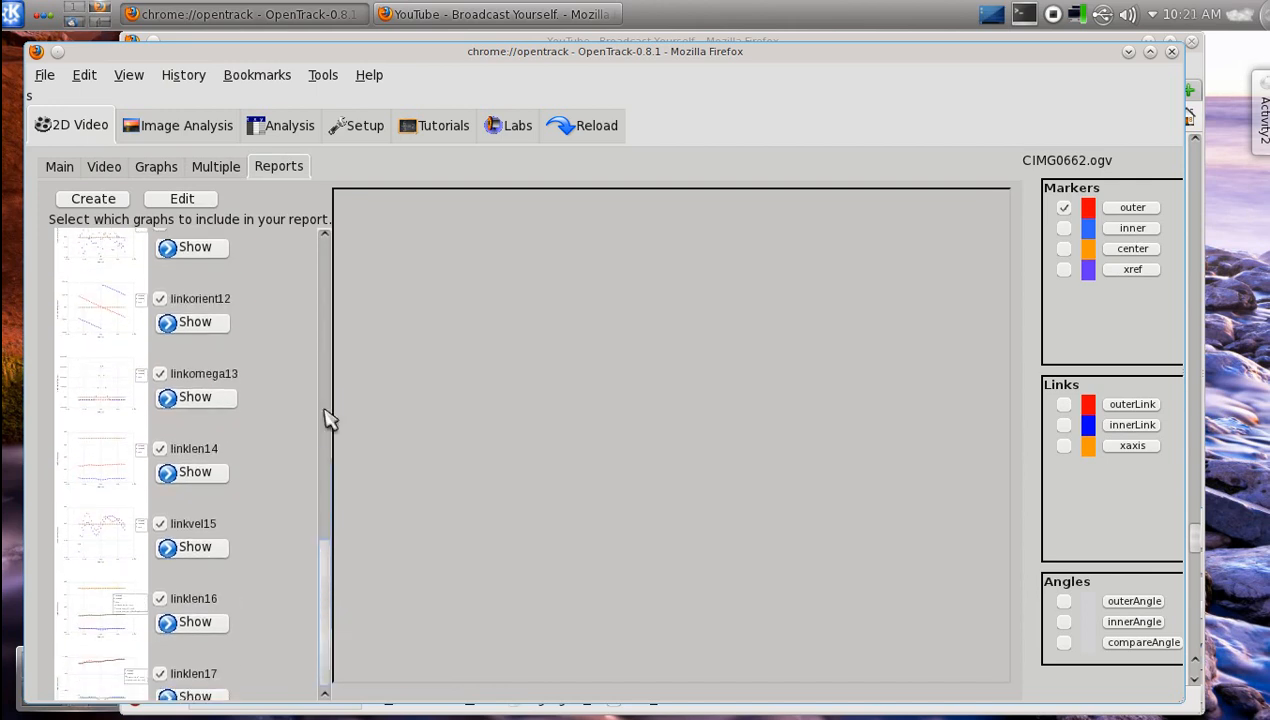
left_click_drag(325, 409, 342, 229)
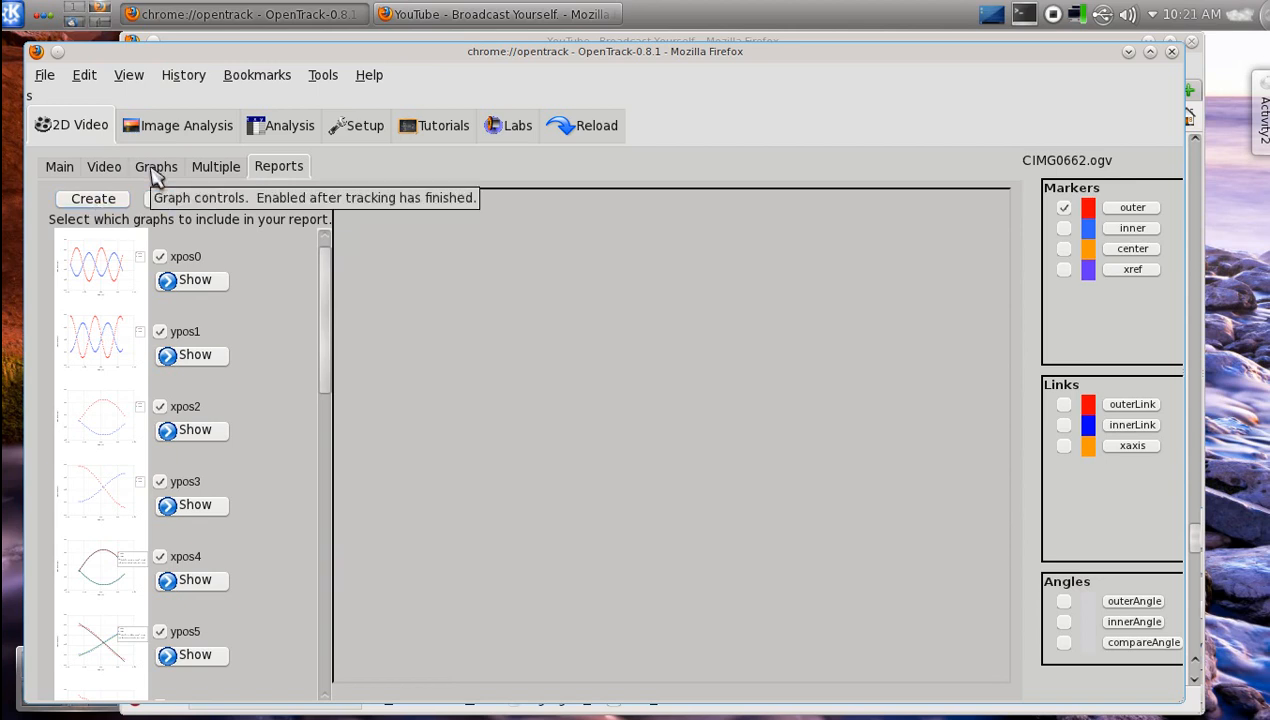
left_click(156, 170)
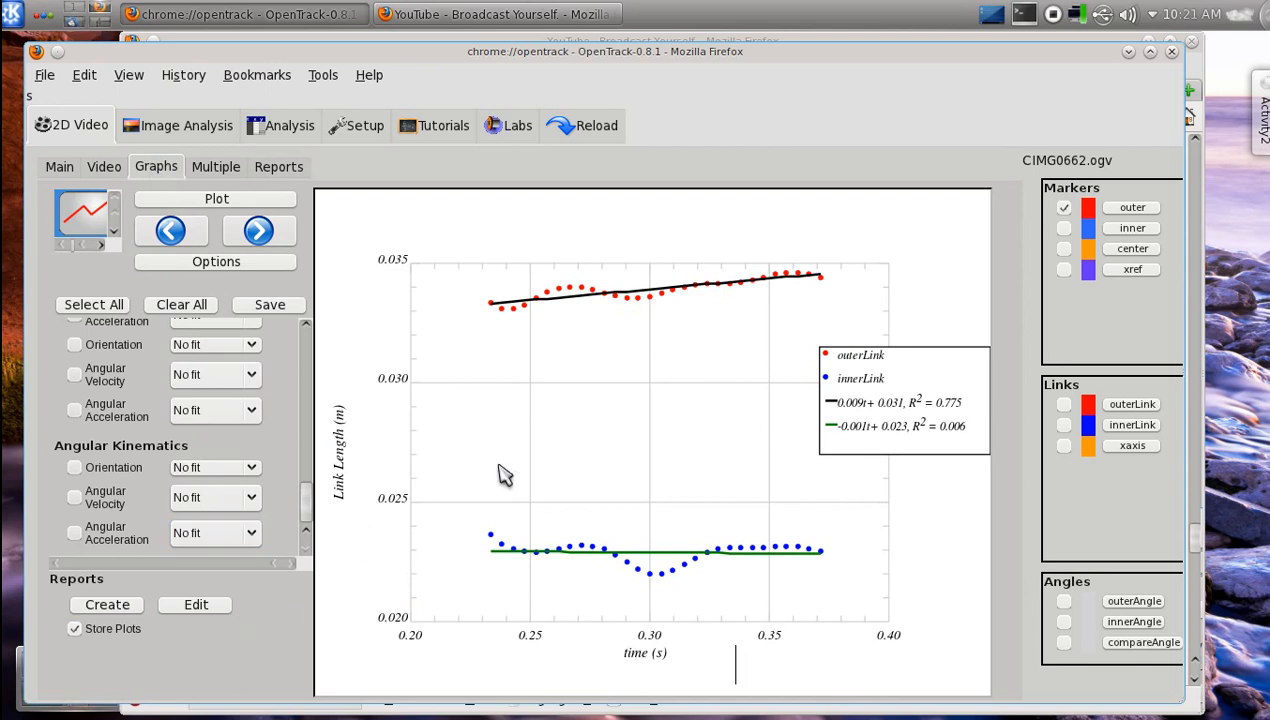
- Reset the graph range to the full set of frames, keep Show Points, and set smoothing to No smooth for the outer marker's graph
left_click(233, 264)
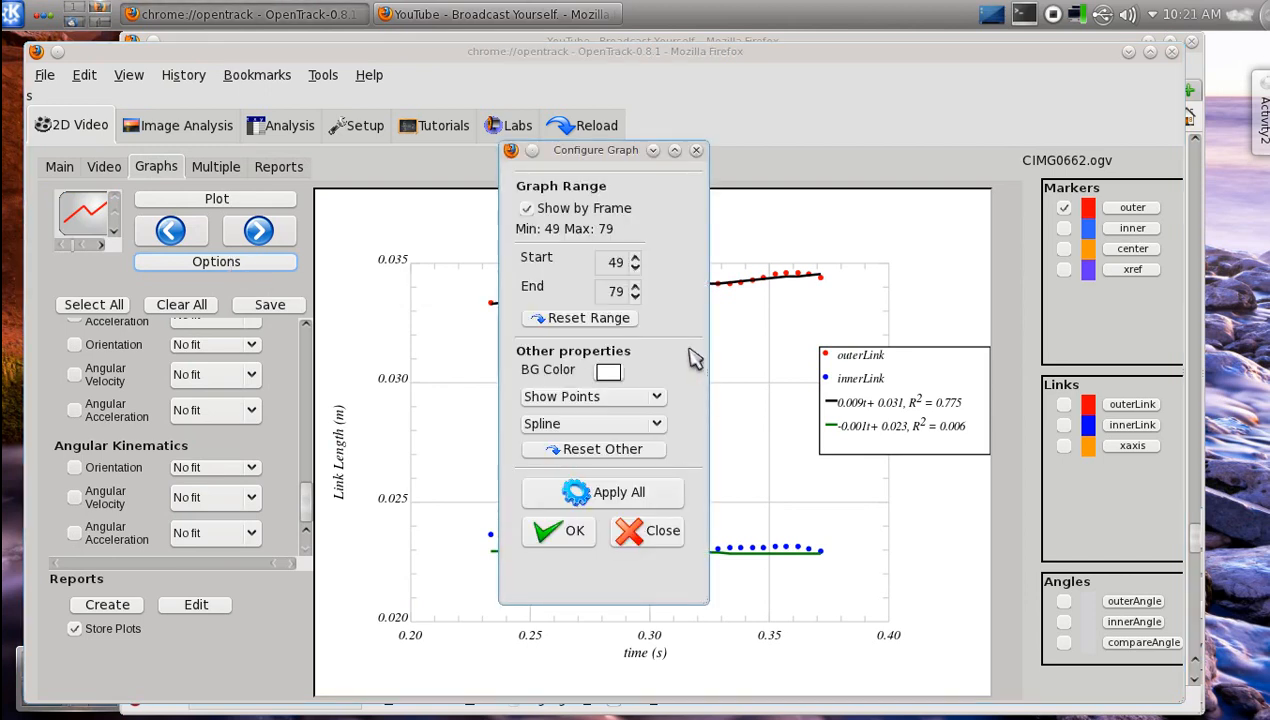
left_click(586, 320)
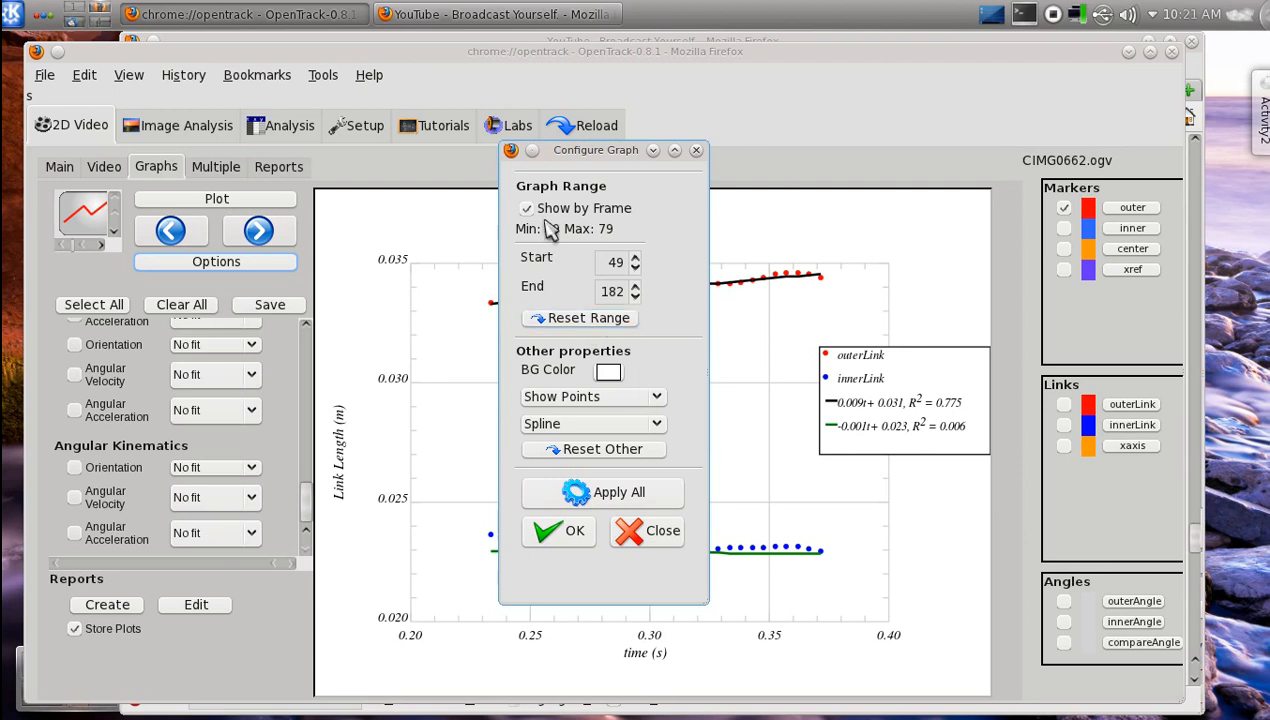
left_click(658, 400)
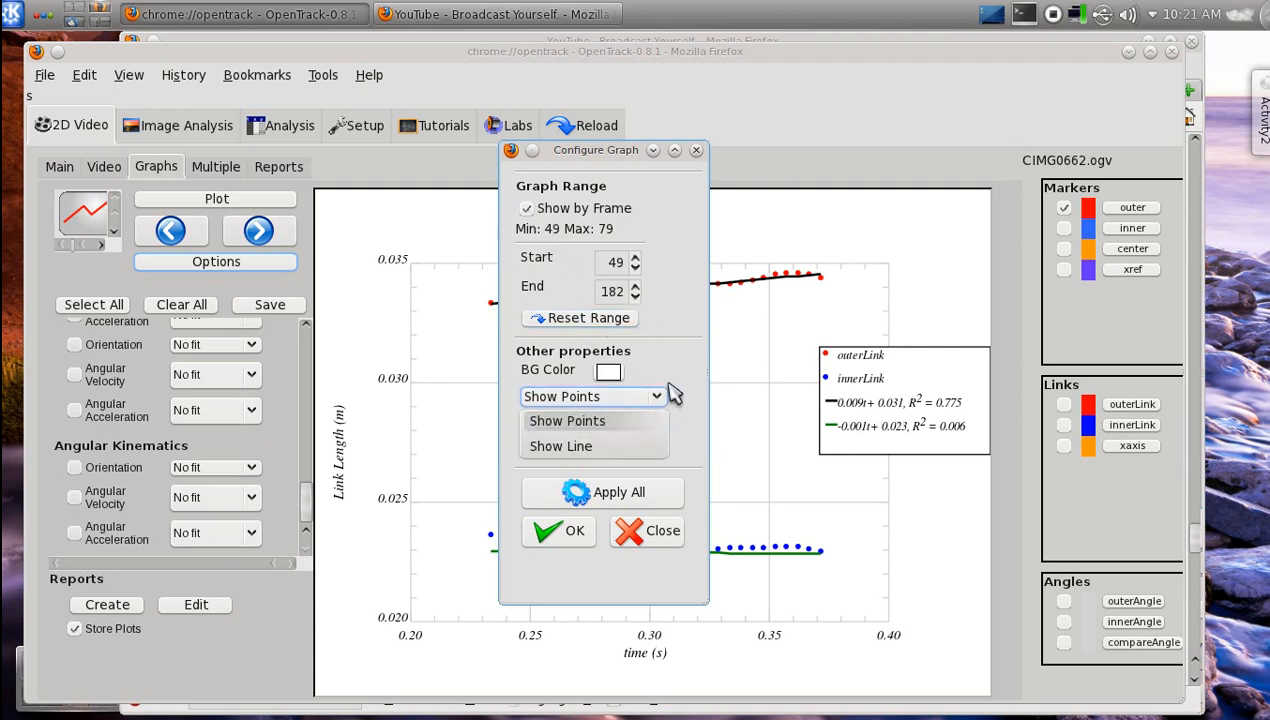
left_click(673, 394)
left_click(657, 425)
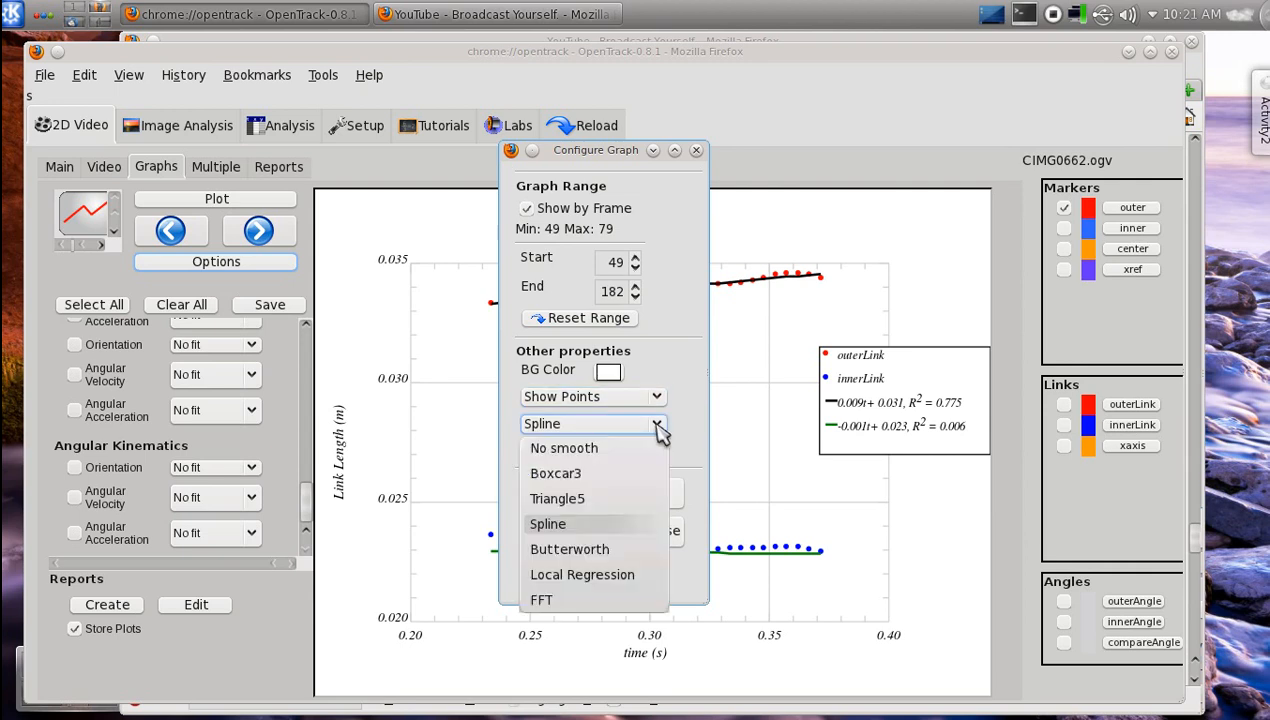
left_click(600, 455)
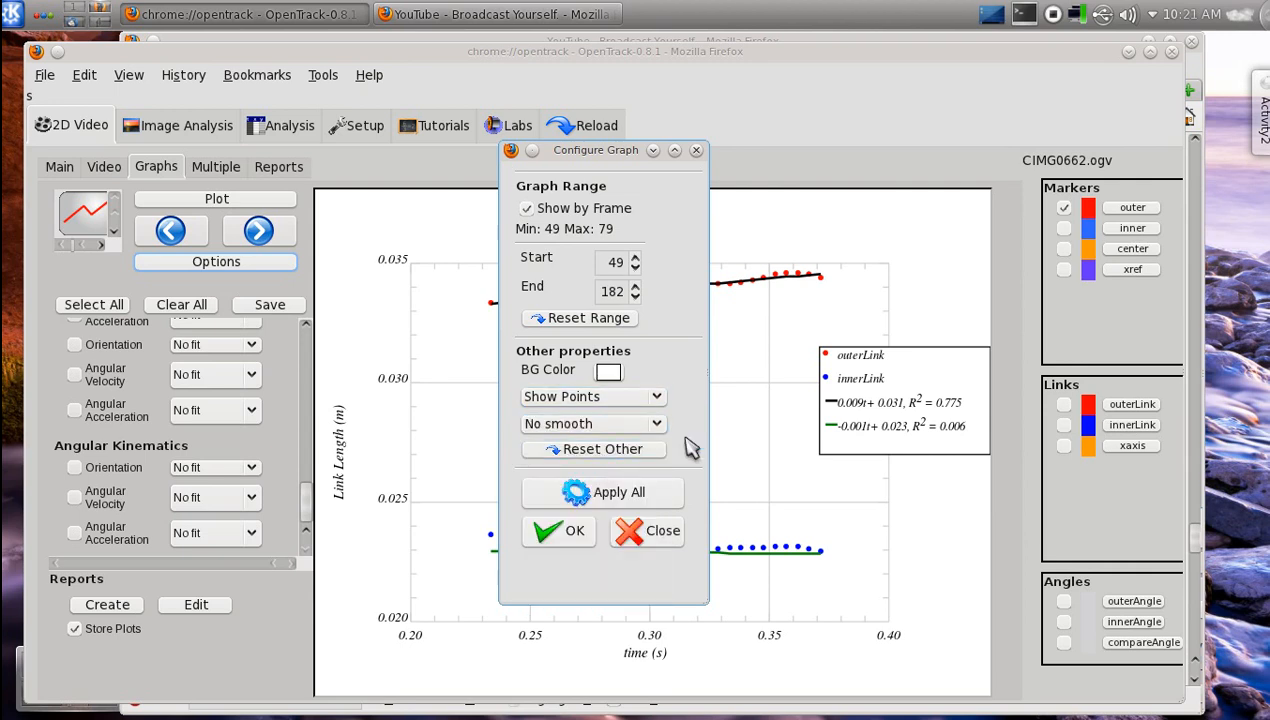
left_click(573, 545)
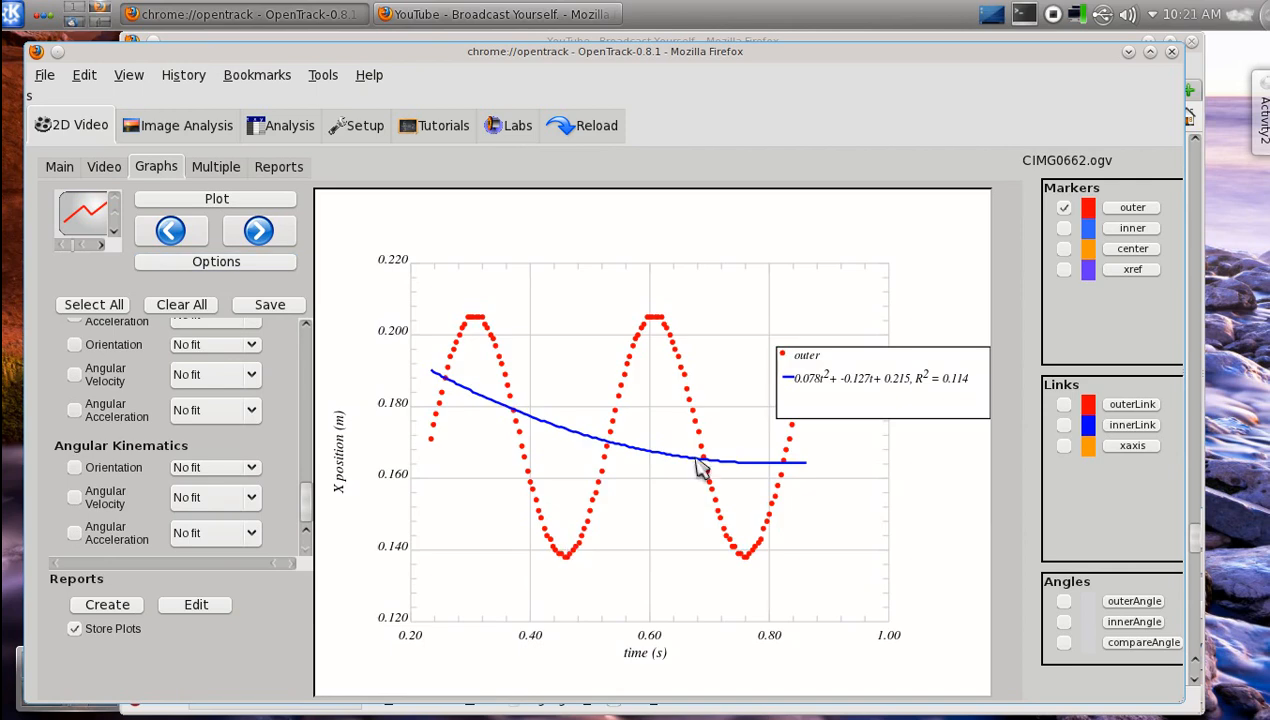
- Set the X Position curve fit to No fit and replot the outer marker's X position
scroll(312, 352, "up", 1)
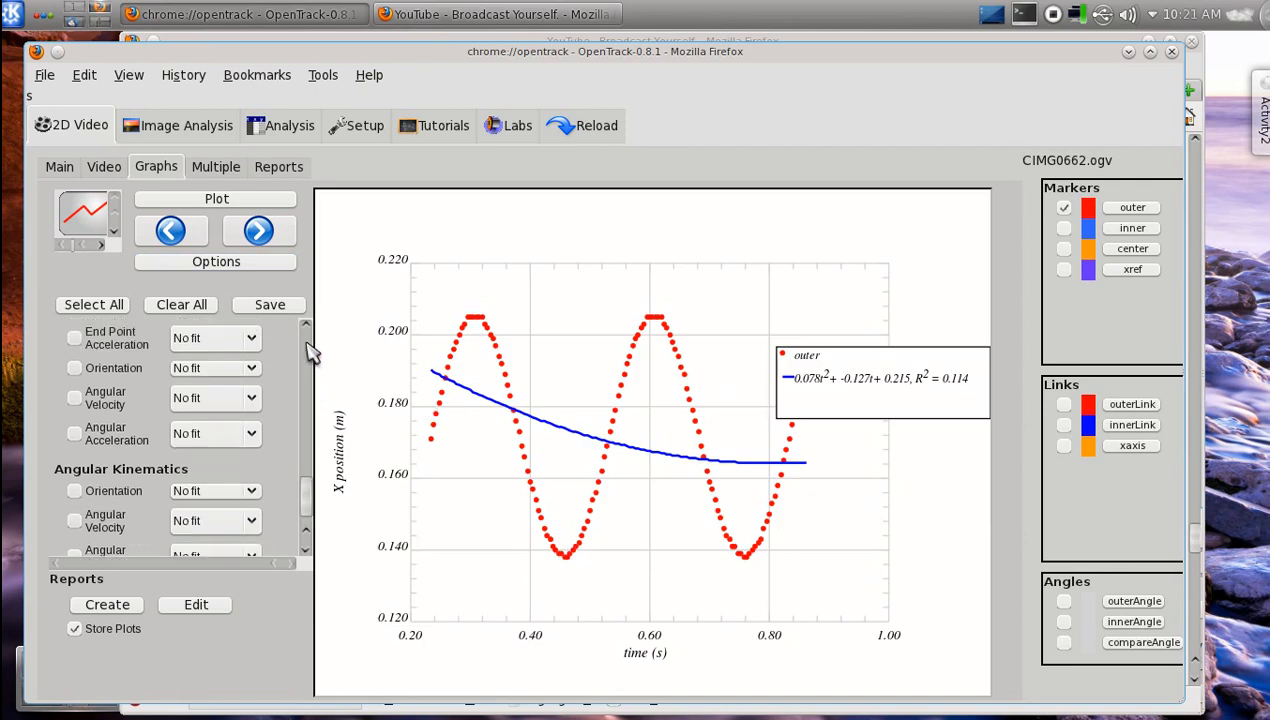
scroll(310, 352, "up", 5)
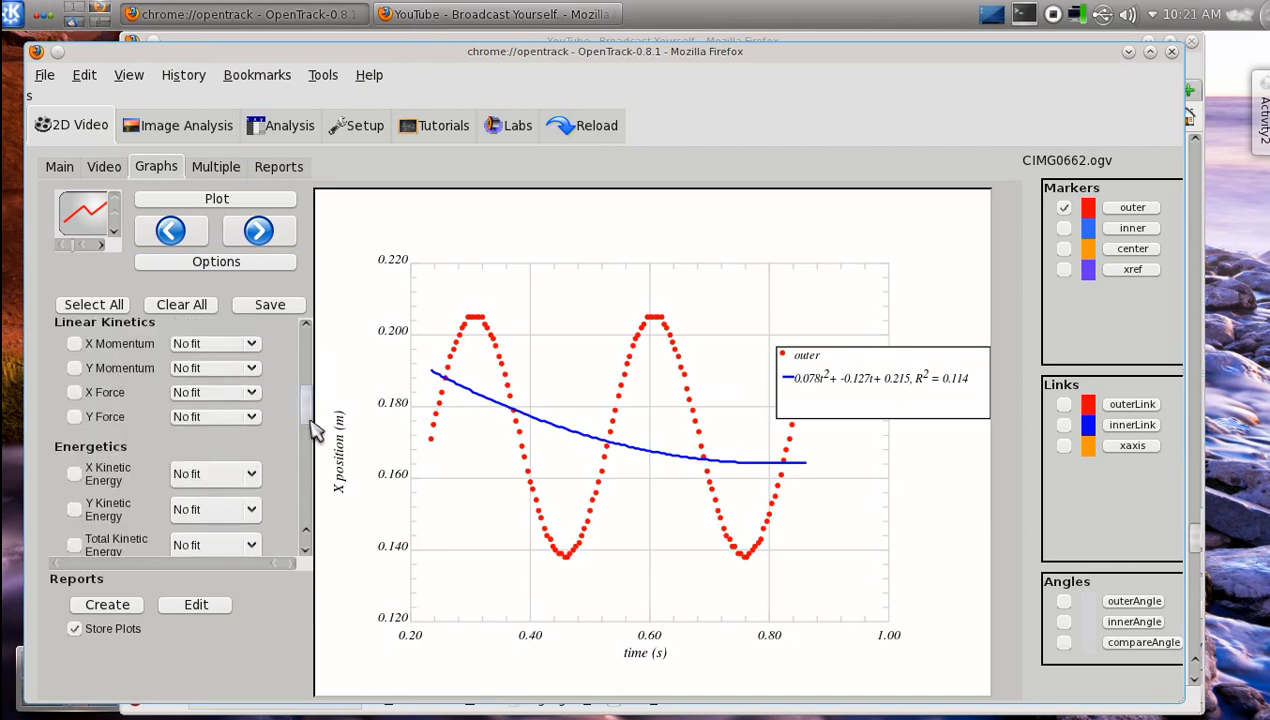
scroll(307, 352, "up", 2)
left_click(252, 354)
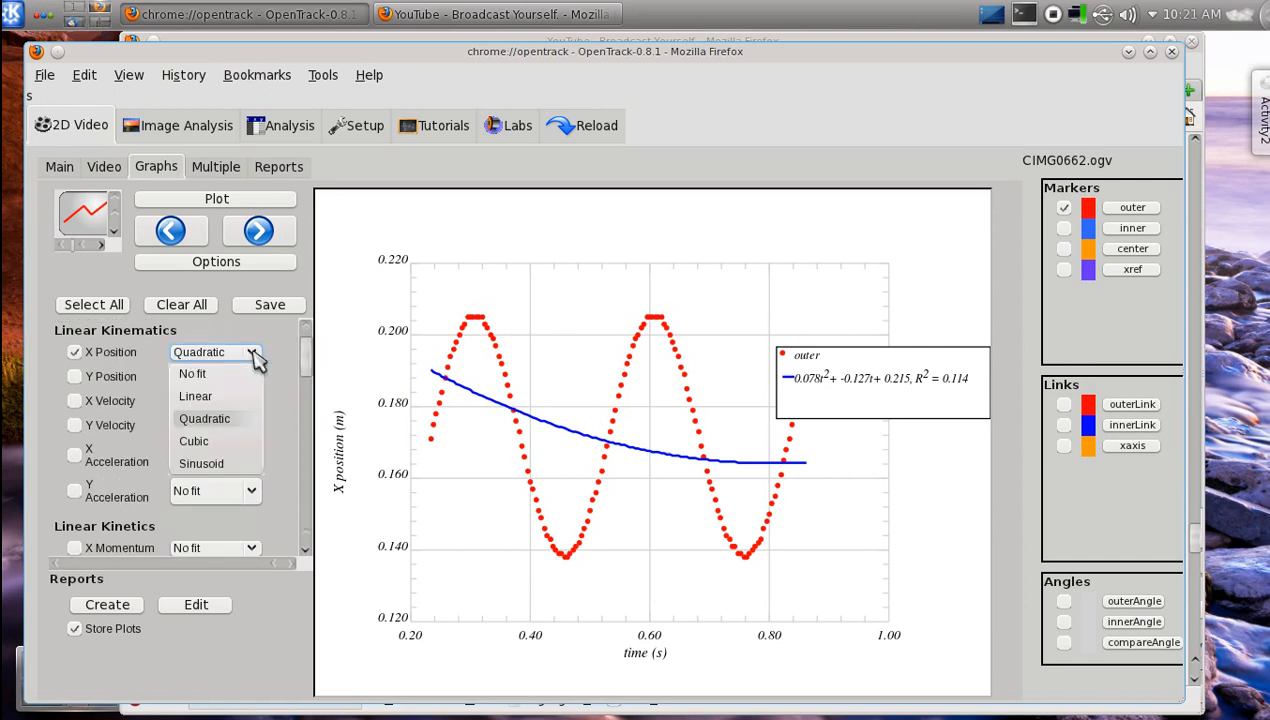
left_click(231, 378)
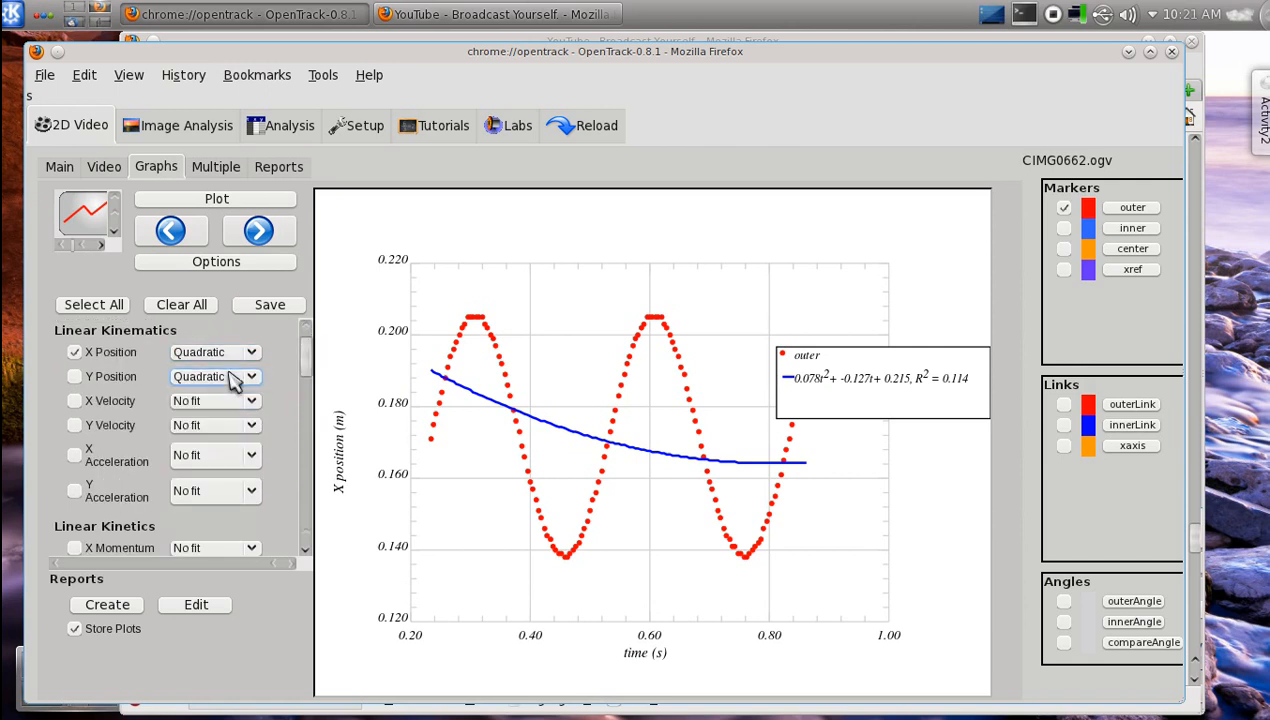
left_click(222, 200)
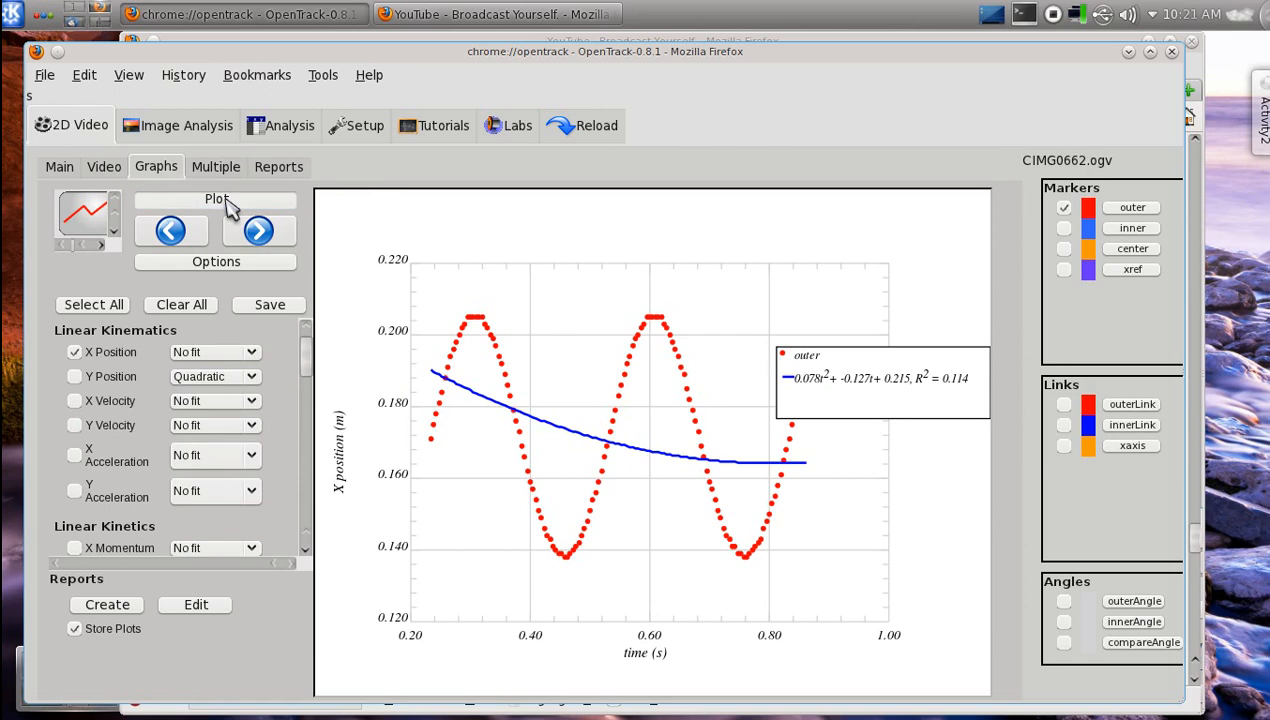
left_click(224, 201)
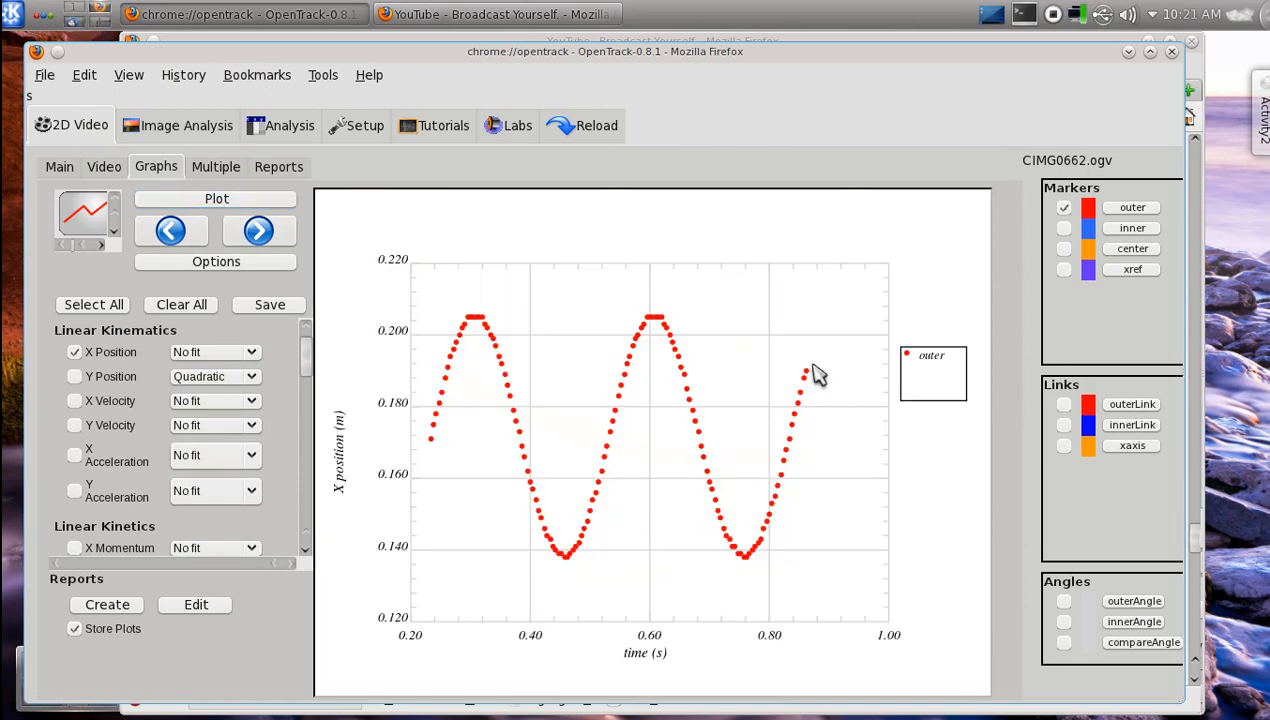